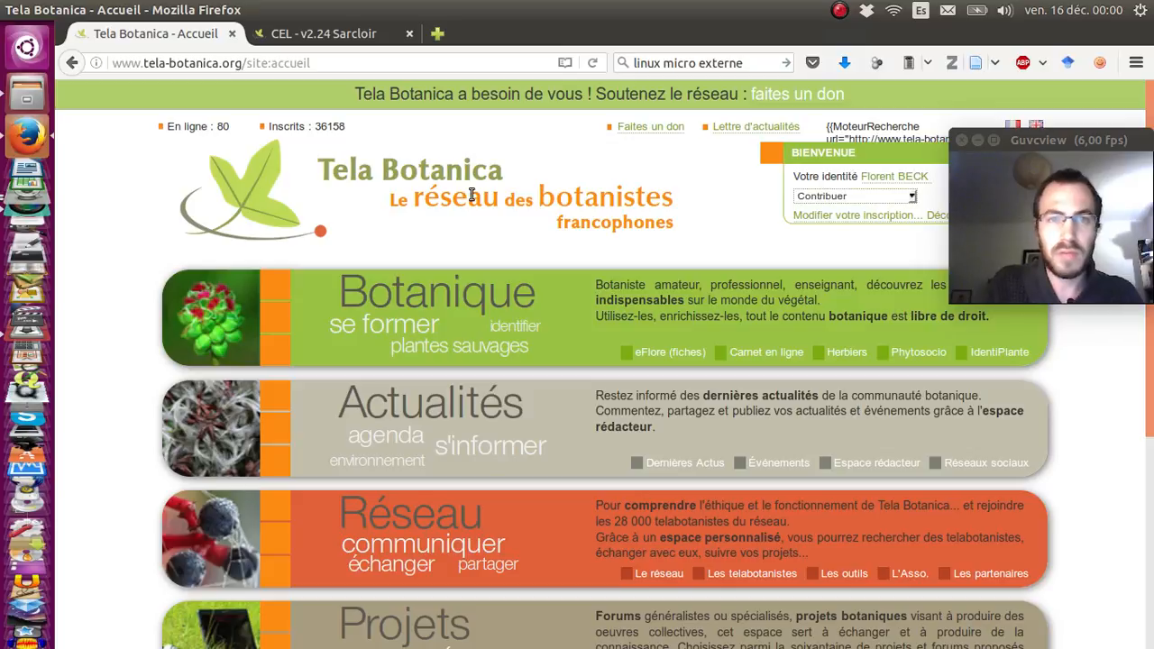
Open the Carnet en ligne application from the Tela Botanica home page and run the standard export of the observations.
left_click(761, 353)
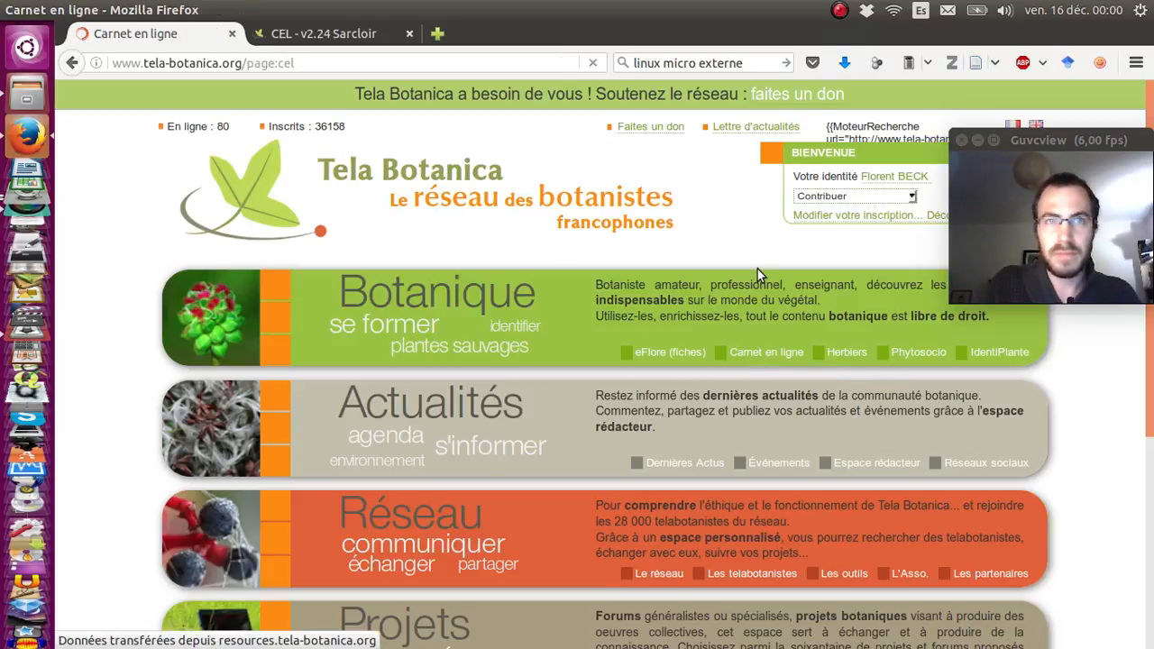
scroll(757, 269, "down", 5)
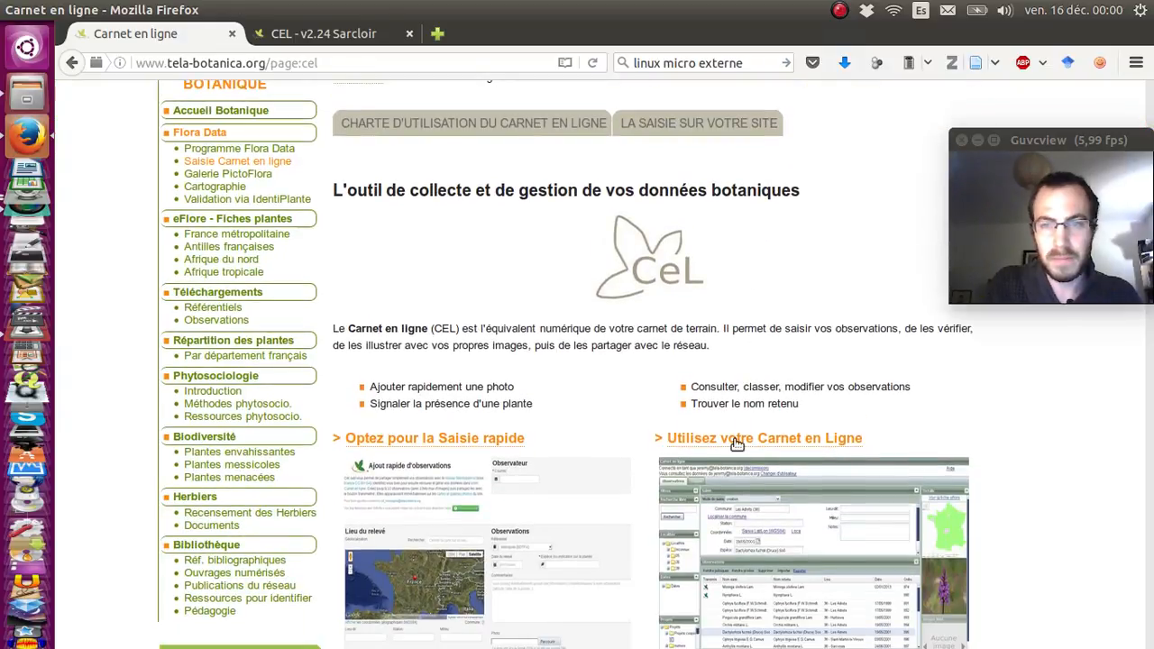
left_click(737, 441)
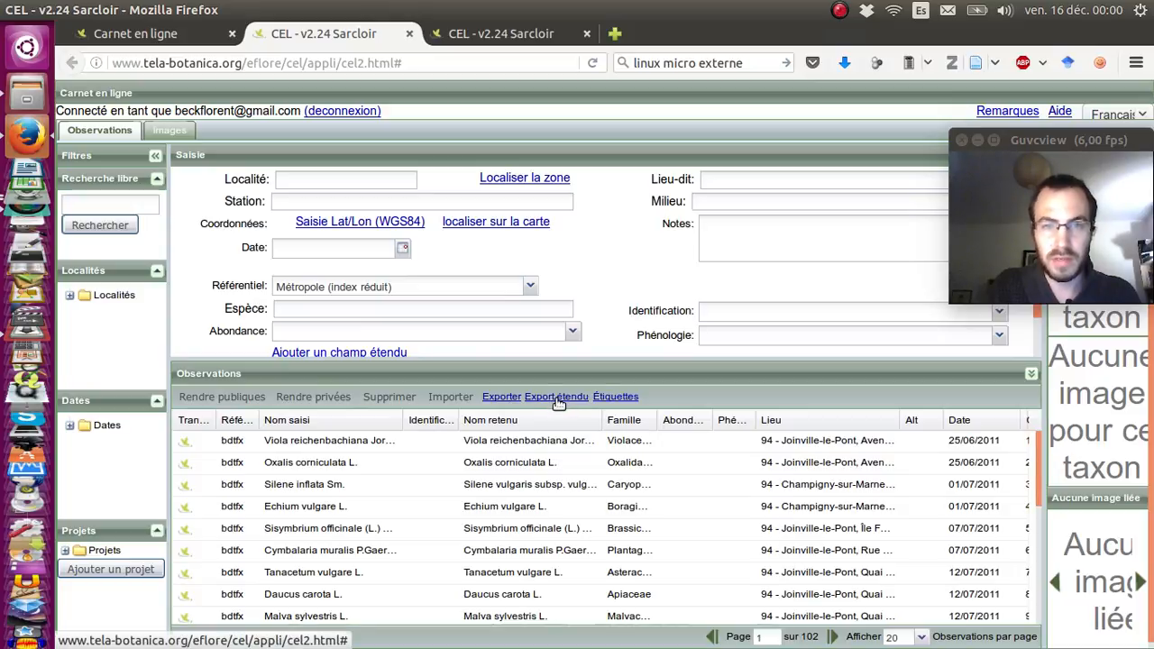
left_click(498, 397)
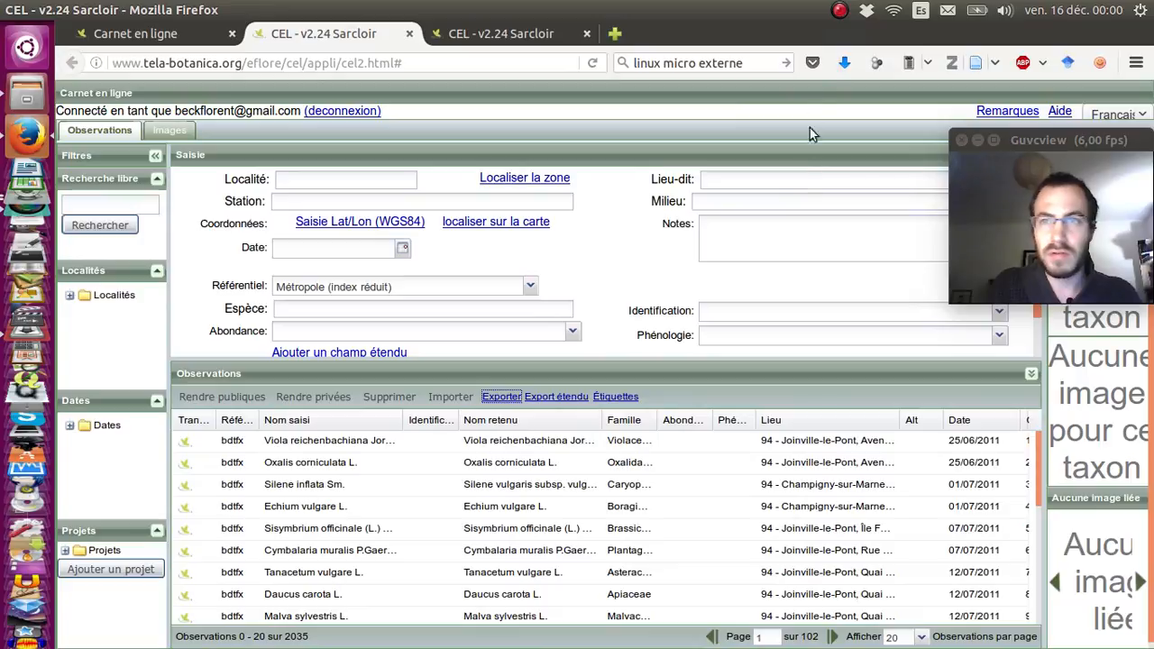
Open cel_export.xls from the Téléchargements folder and widen the Espèce and Nom retenu columns.
left_click(27, 106)
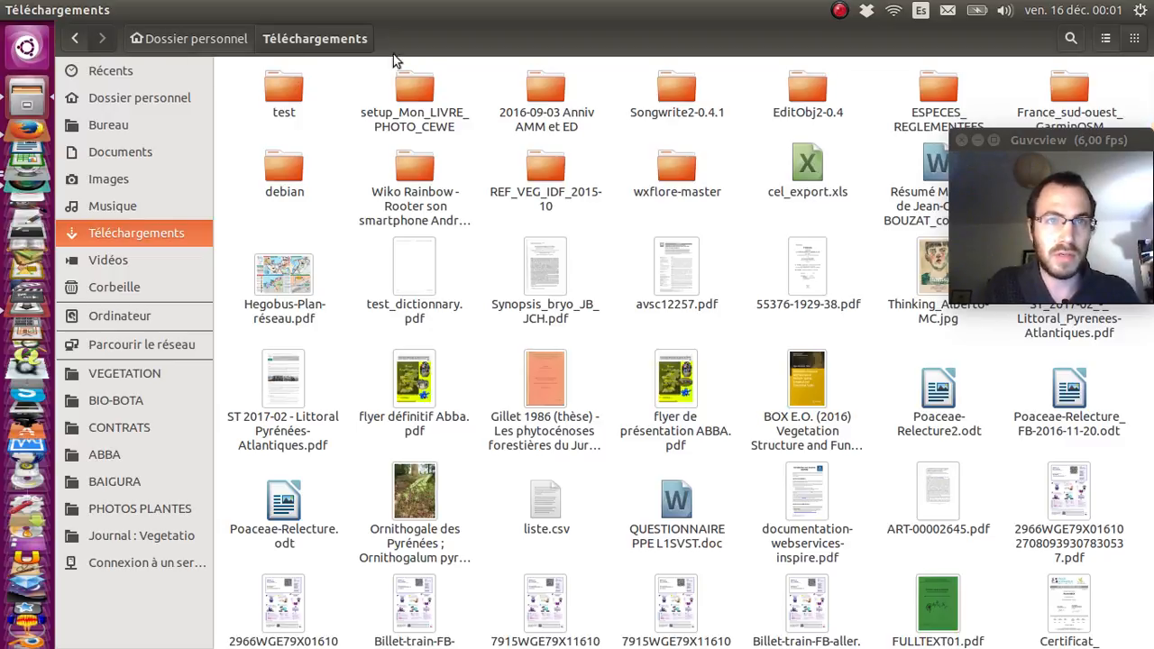
left_click(809, 178)
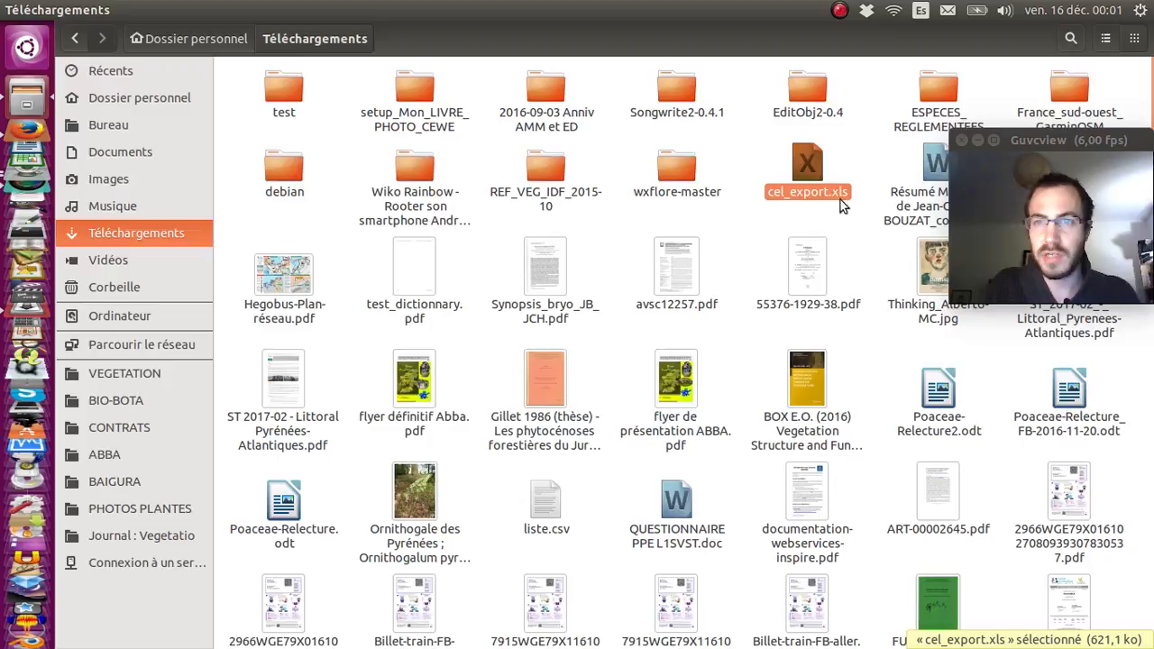
double_click(810, 170)
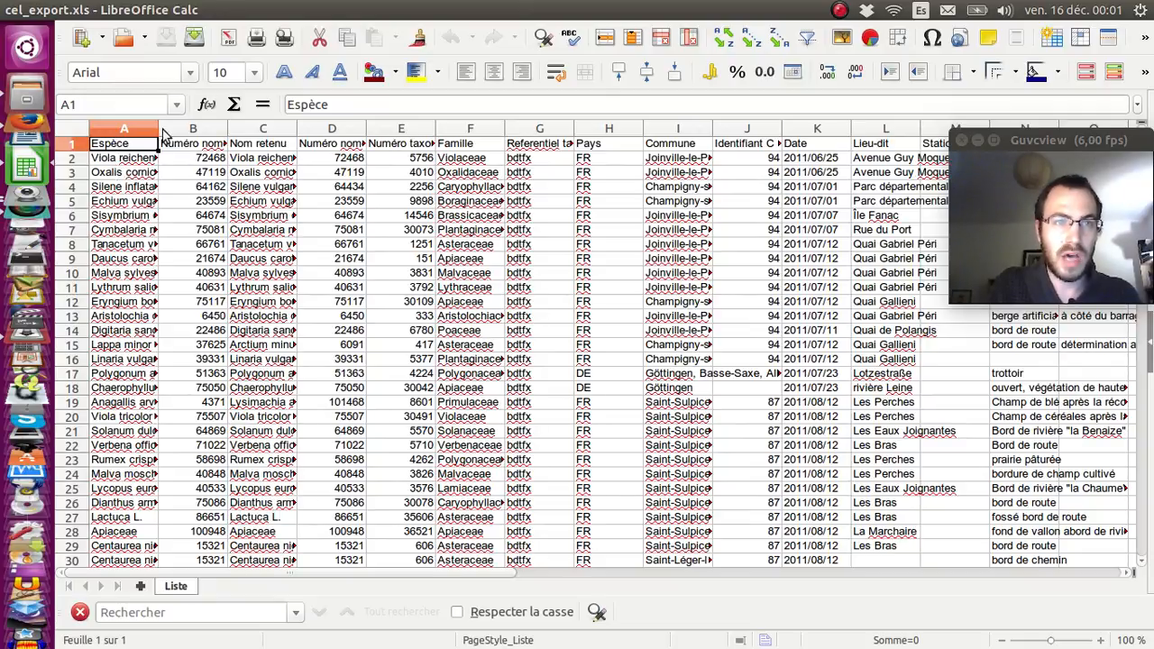
left_click_drag(158, 125, 194, 126)
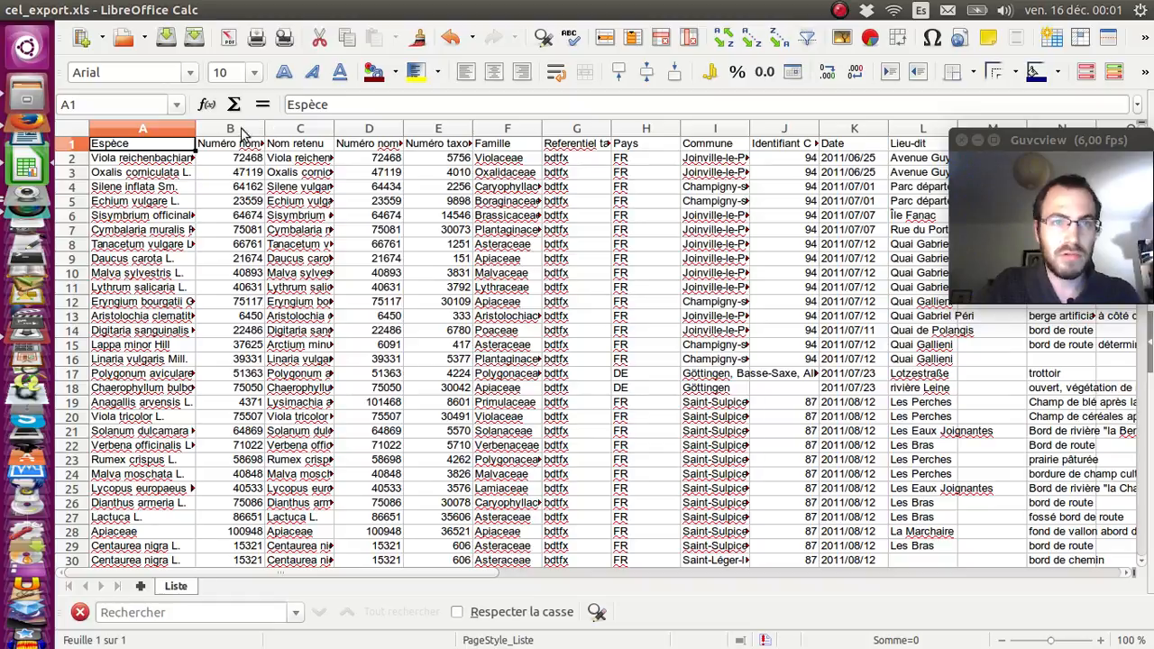
left_click_drag(333, 126, 424, 126)
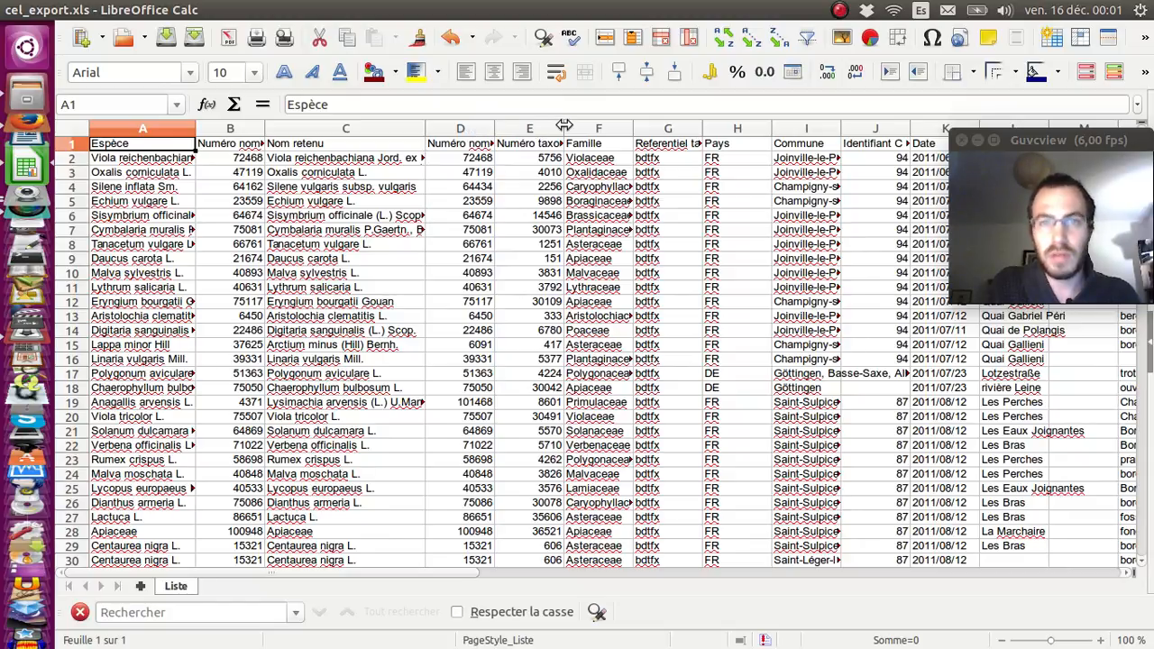
Examine the column headings of the standard export, from Famille and Referentiel taxonomique through Lieu-dit and Notes to Observateur.
left_click(613, 130)
left_click(689, 131)
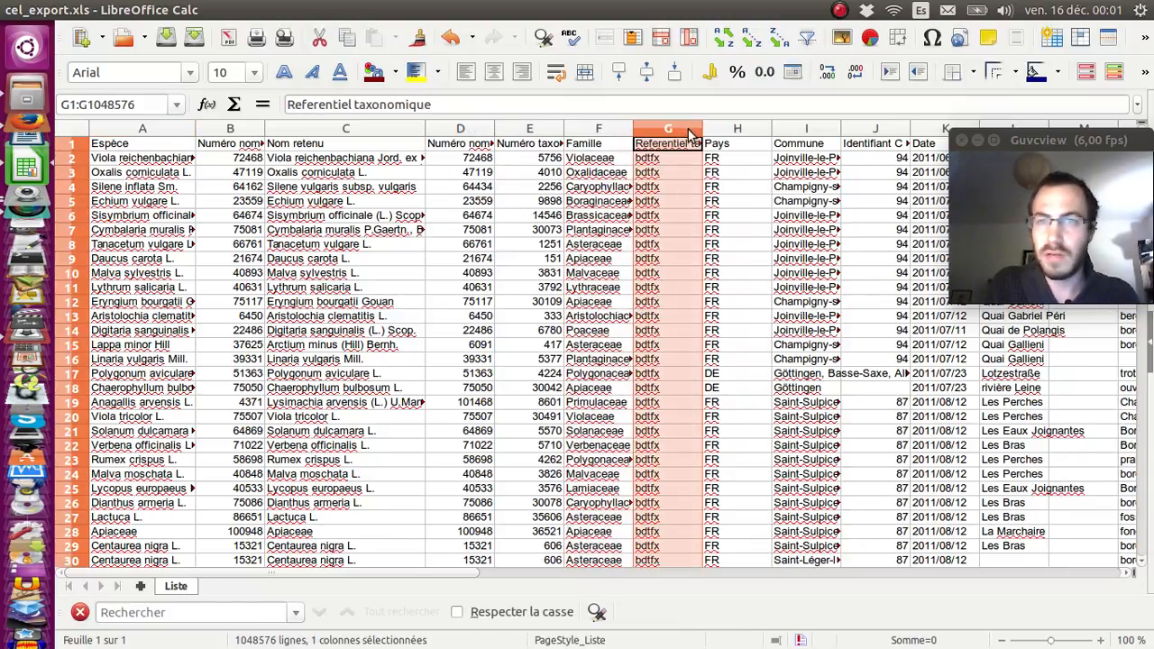
left_click(741, 131)
left_click(812, 131)
left_click(902, 144)
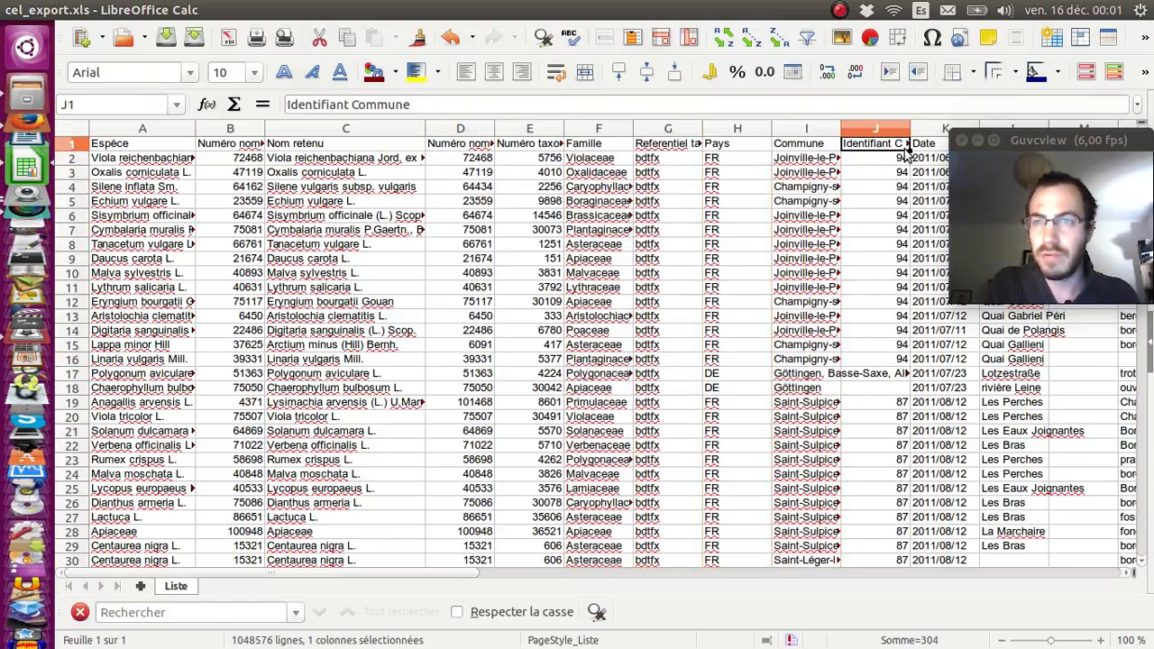
key("Right")
key("Right")
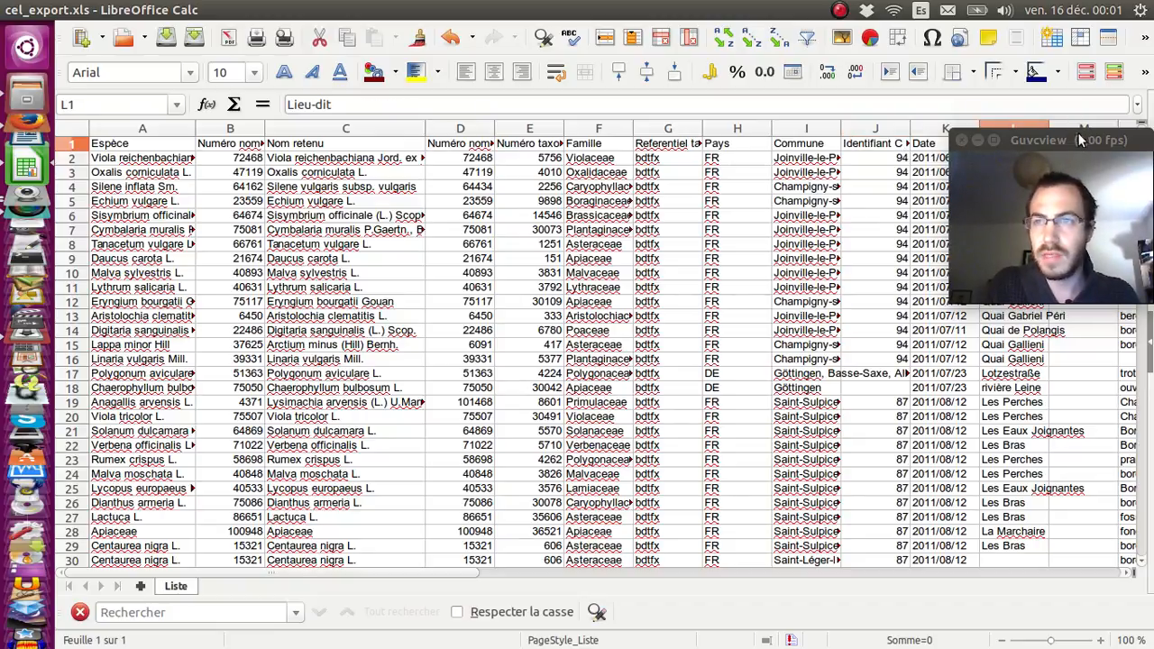
scroll(800, 228, "right", 6)
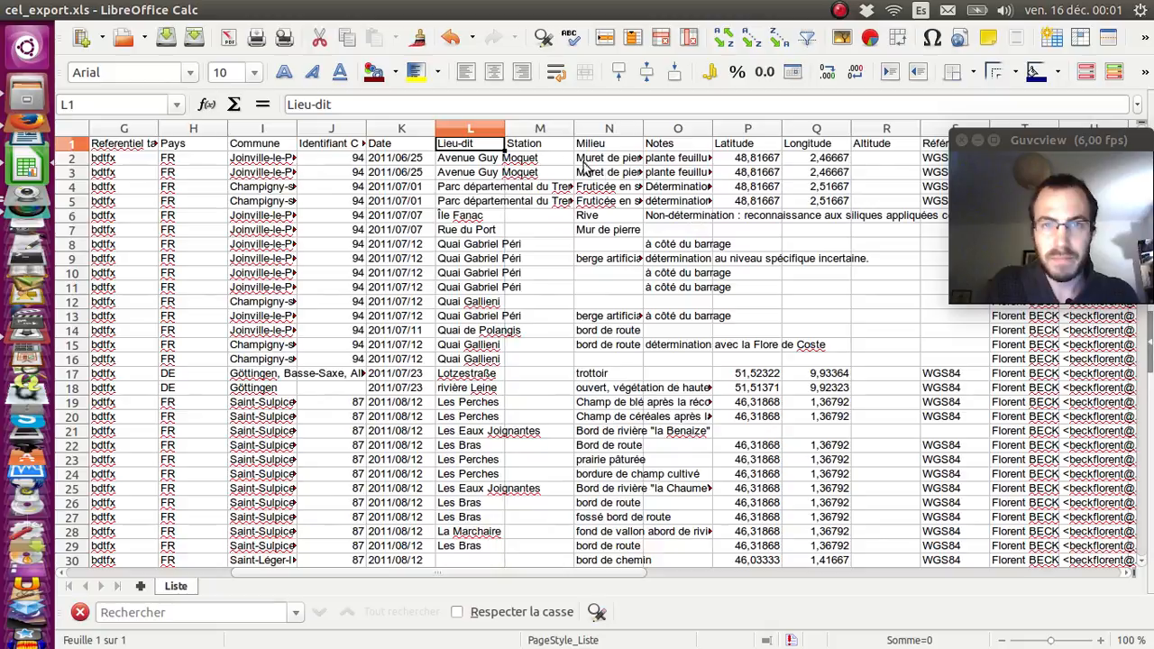
left_click(561, 153)
key("Right")
key("Right")
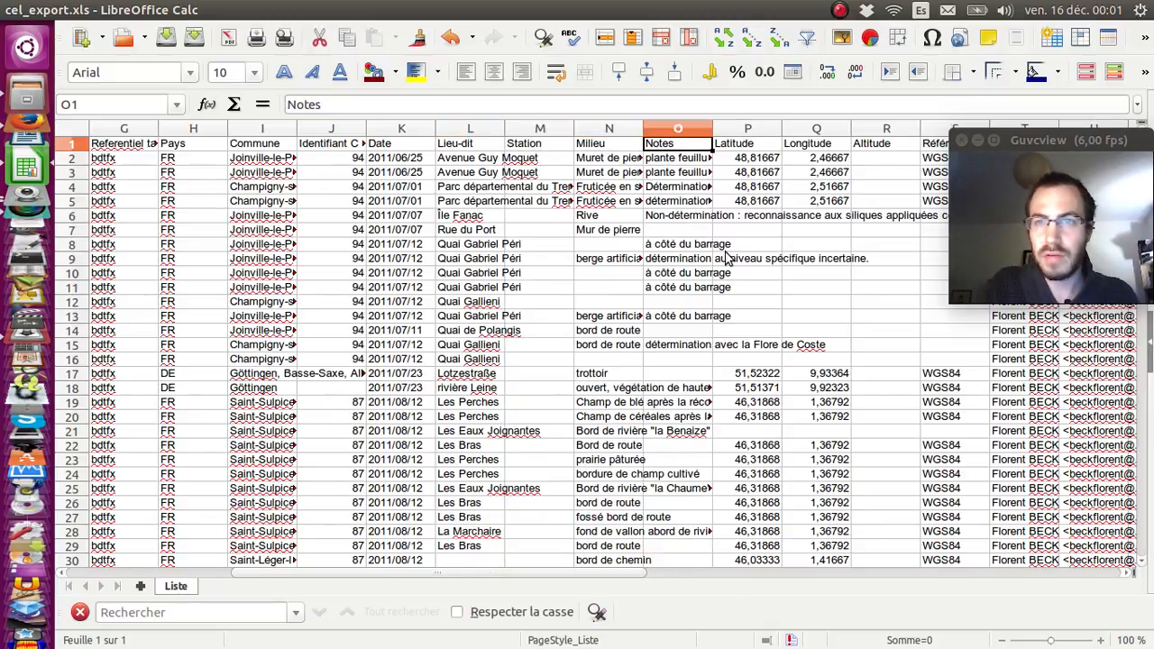
scroll(728, 258, "right", 3)
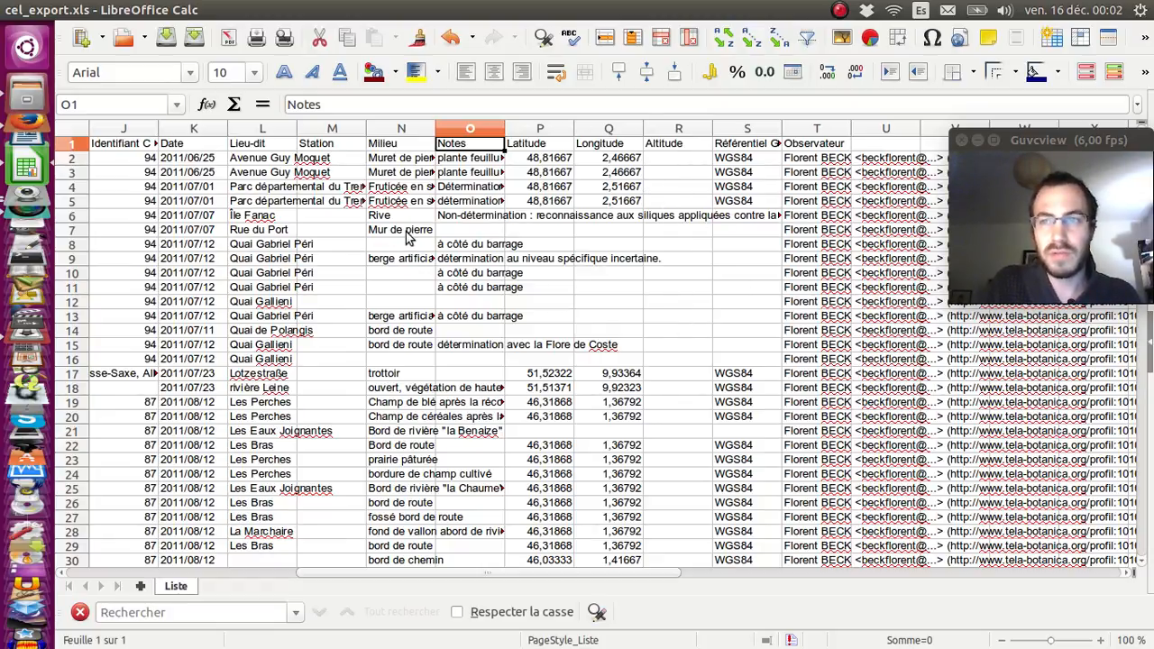
scroll(407, 236, "left", 3)
scroll(407, 236, "left", 6)
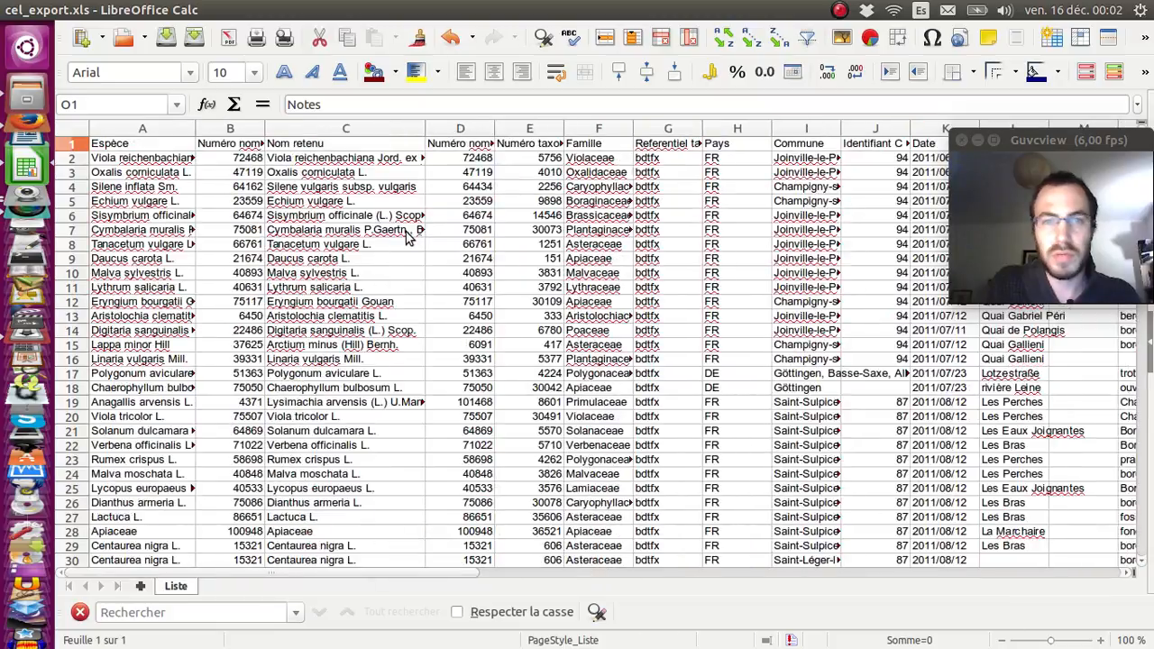
Inspect the Silene inflata Sm. entry and the first observation's date in the exported list.
left_click(138, 190)
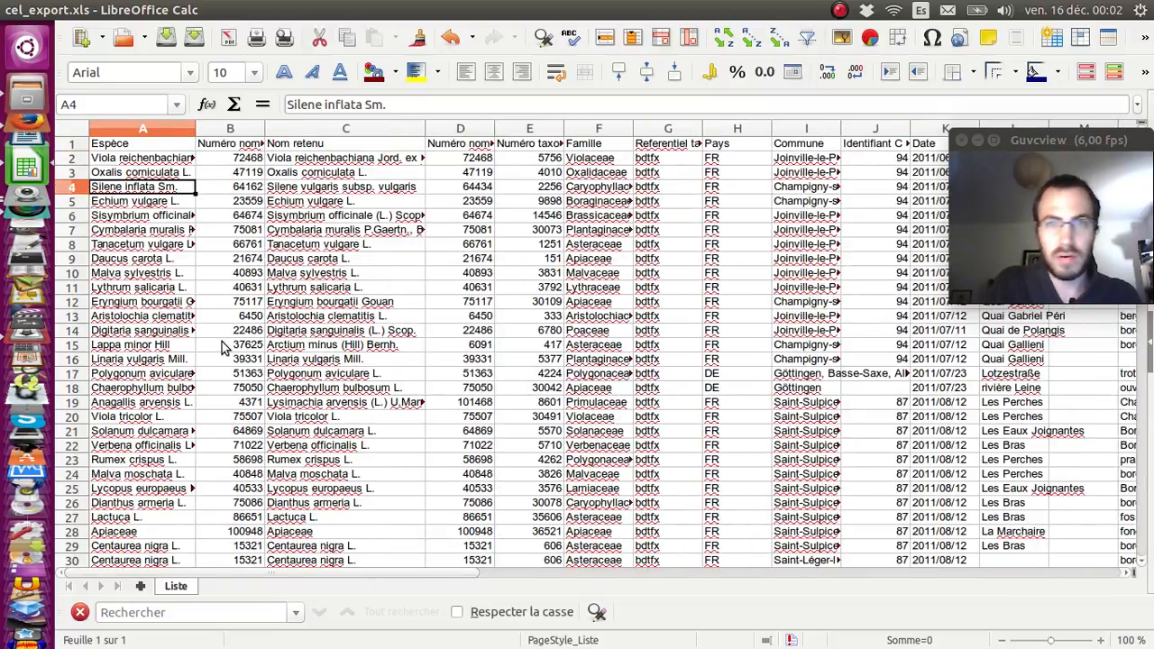
scroll(647, 174, "right", 6)
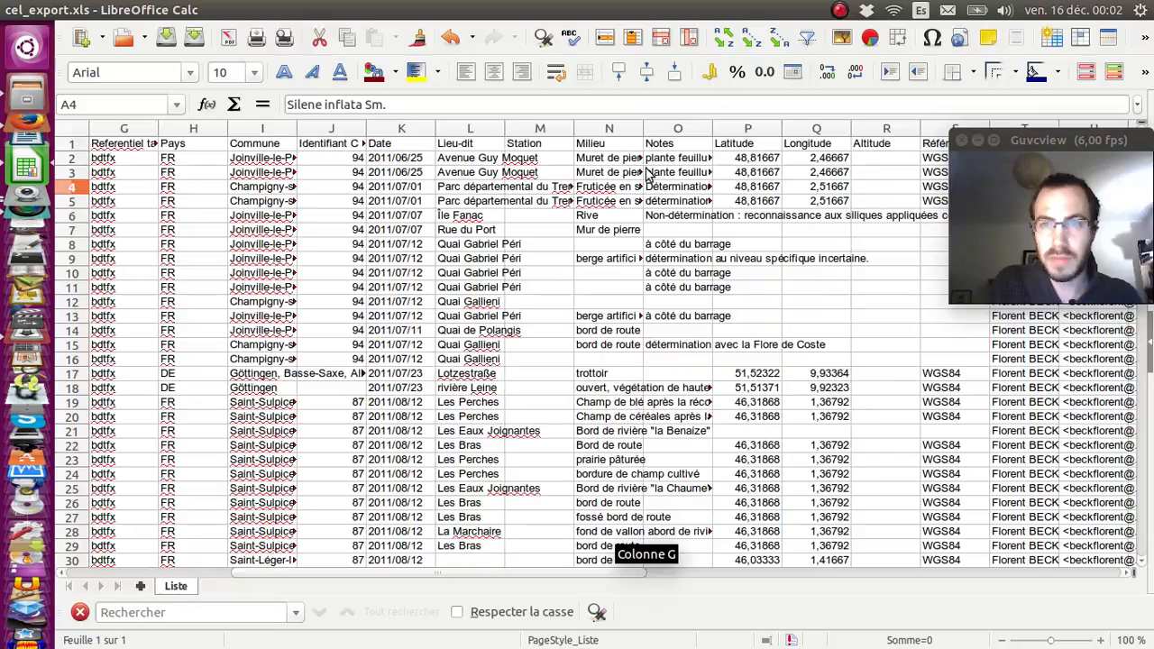
left_click(422, 162)
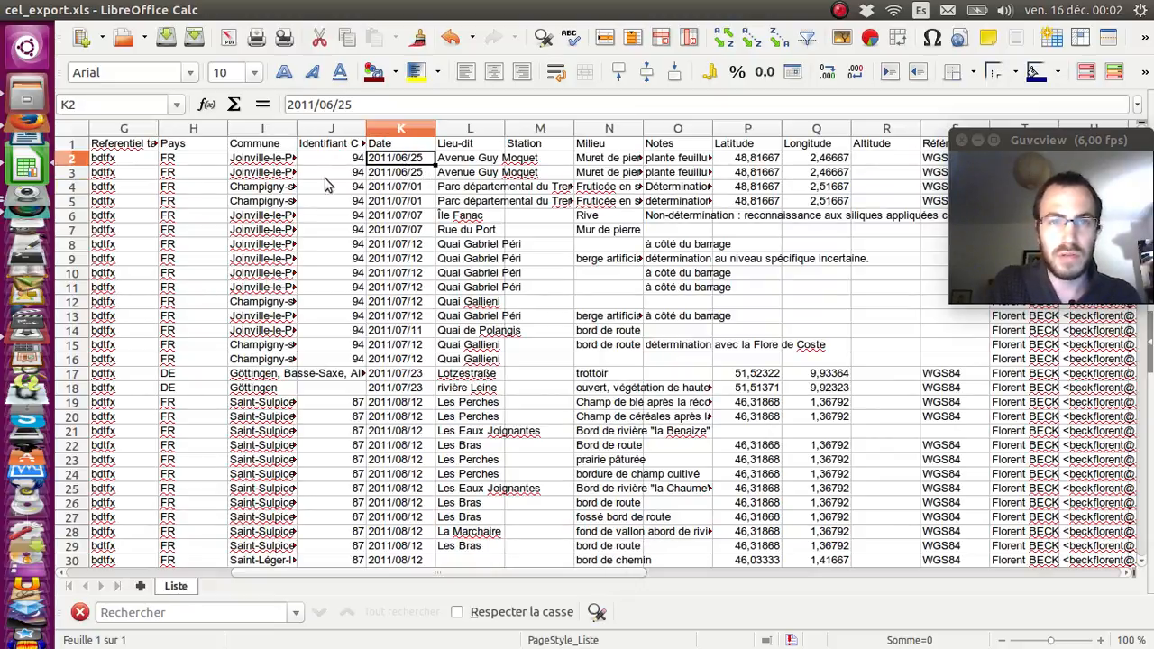
scroll(358, 213, "left", 6)
left_click(135, 187)
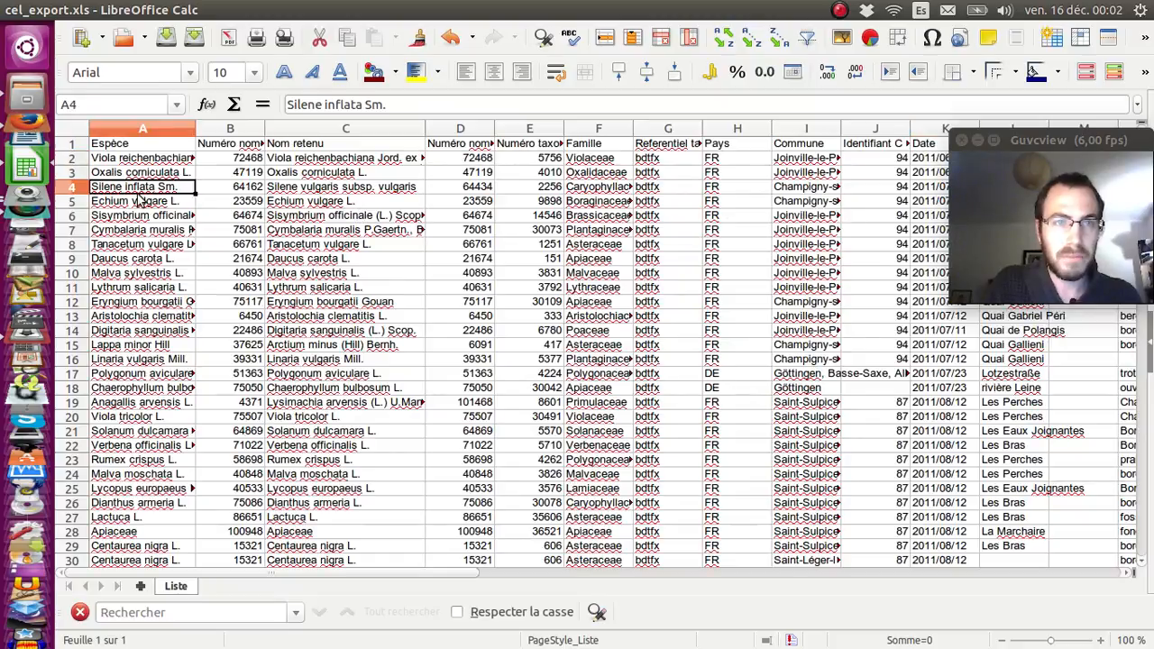
Go to the last recorded observation in the Espèce column.
key("ctrl+Down")
key("ctrl+Down")
key("ctrl+Down")
key("ctrl+Down")
key("ctrl+Down")
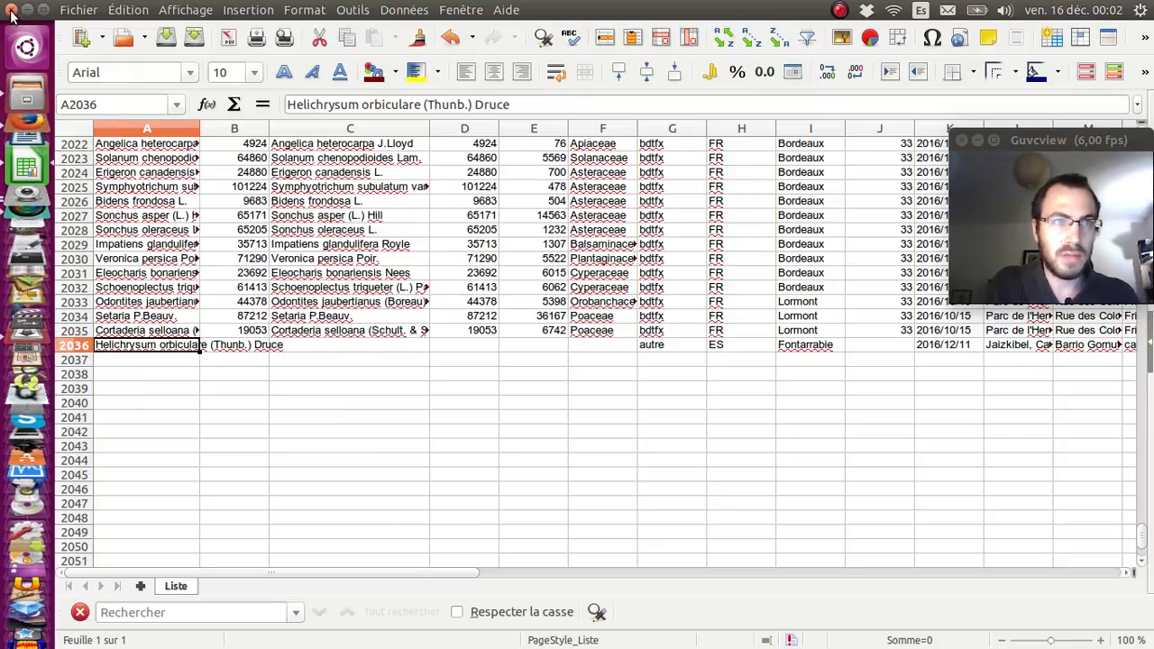
Close cel_export.xls without saving and delete the file from the Téléchargements folder.
left_click(12, 10)
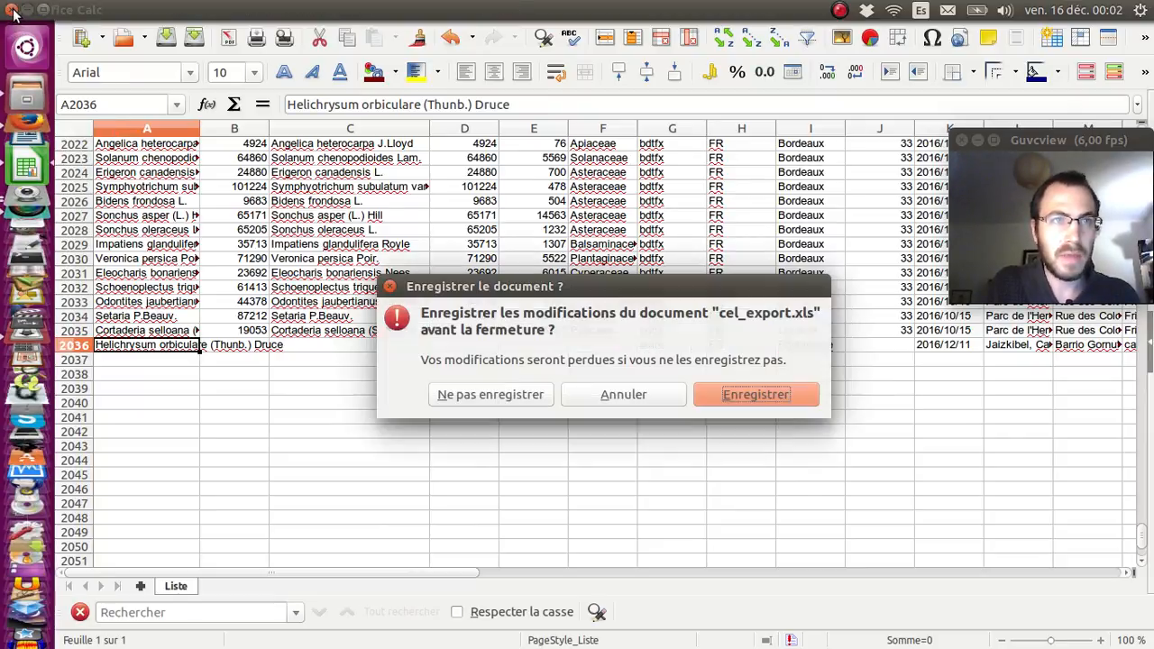
left_click(487, 396)
left_click(804, 185)
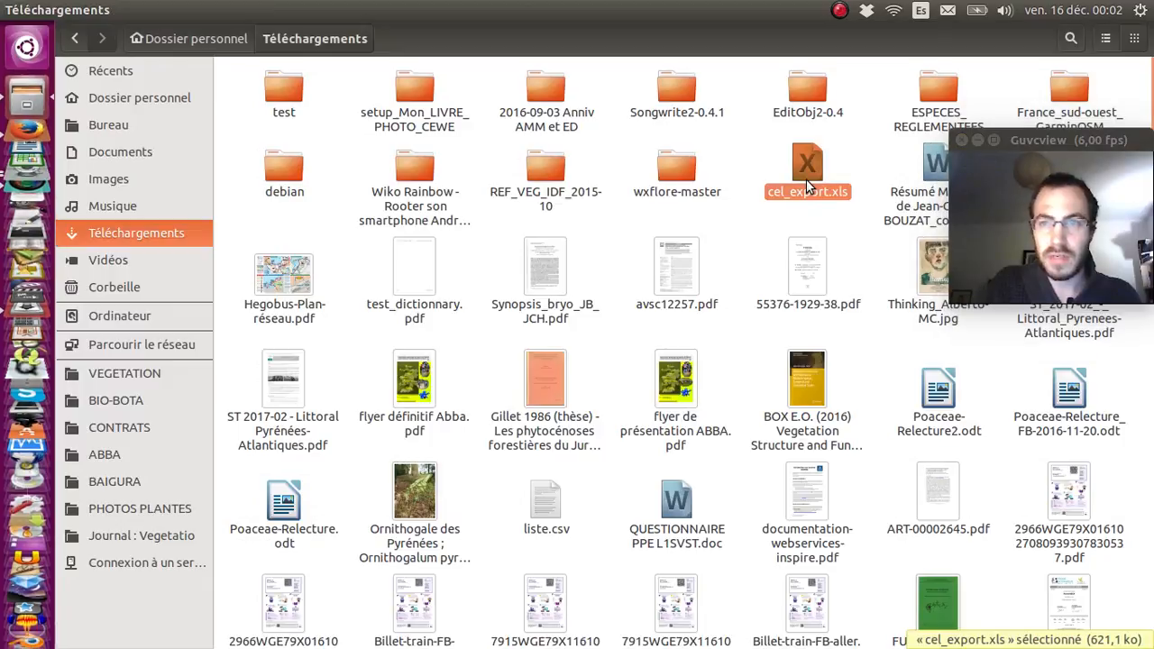
key("Delete")
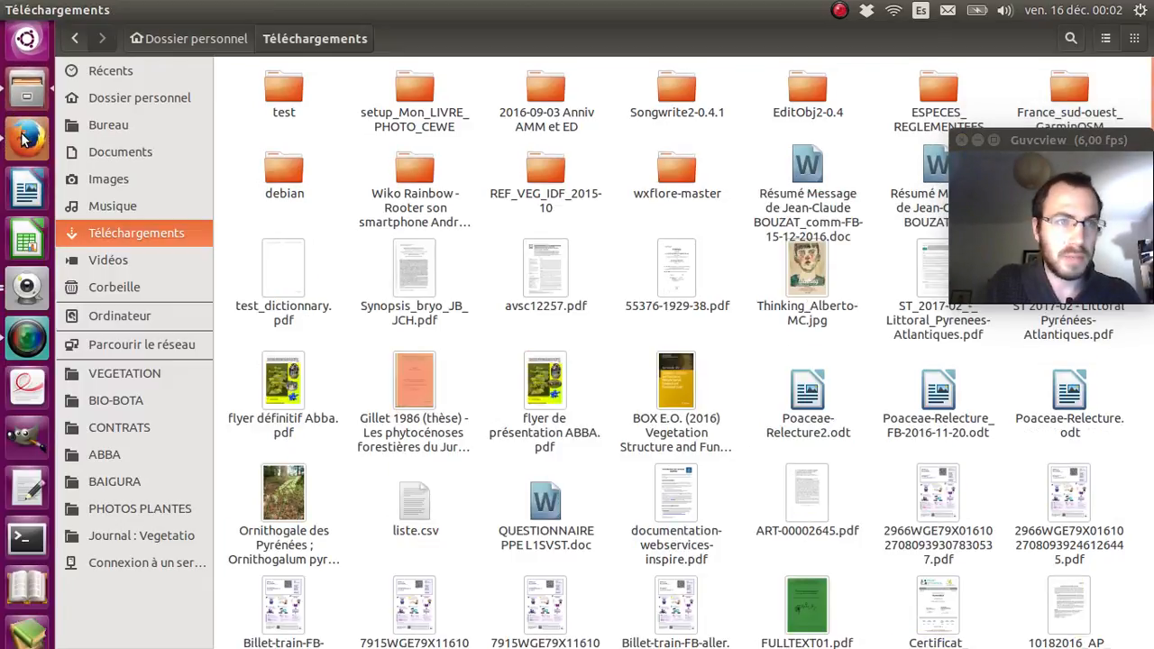
Switch to Firefox, run the extended export of the observations, and open the downloaded cel_export.xls from Téléchargements.
left_click(25, 137)
left_click(568, 397)
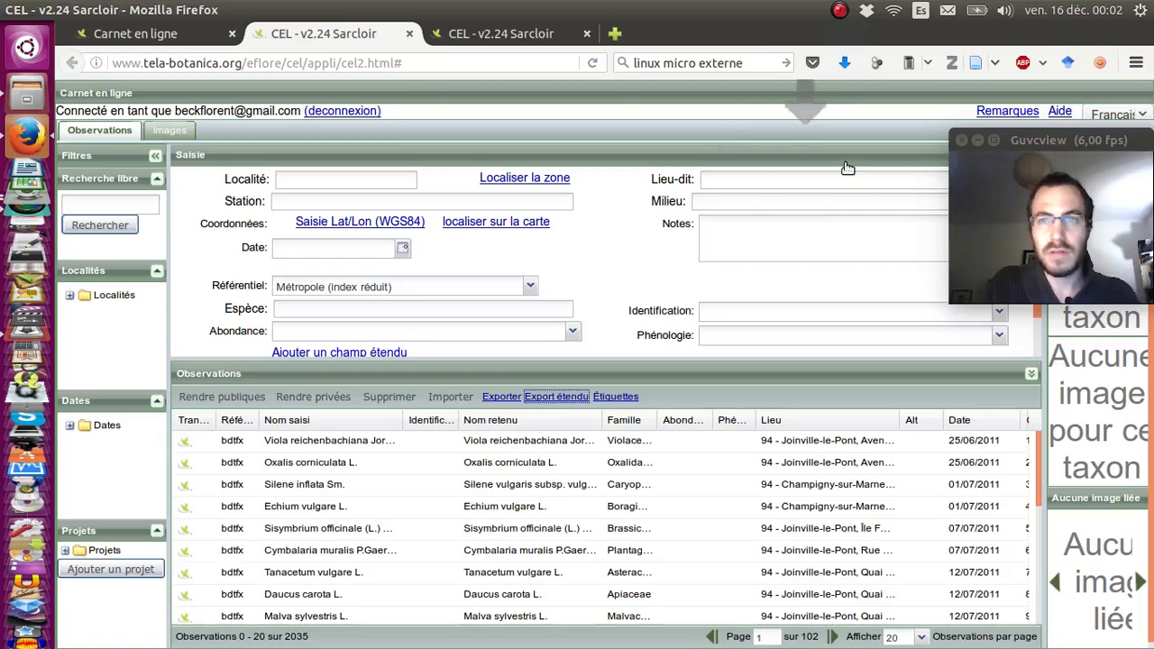
left_click(27, 94)
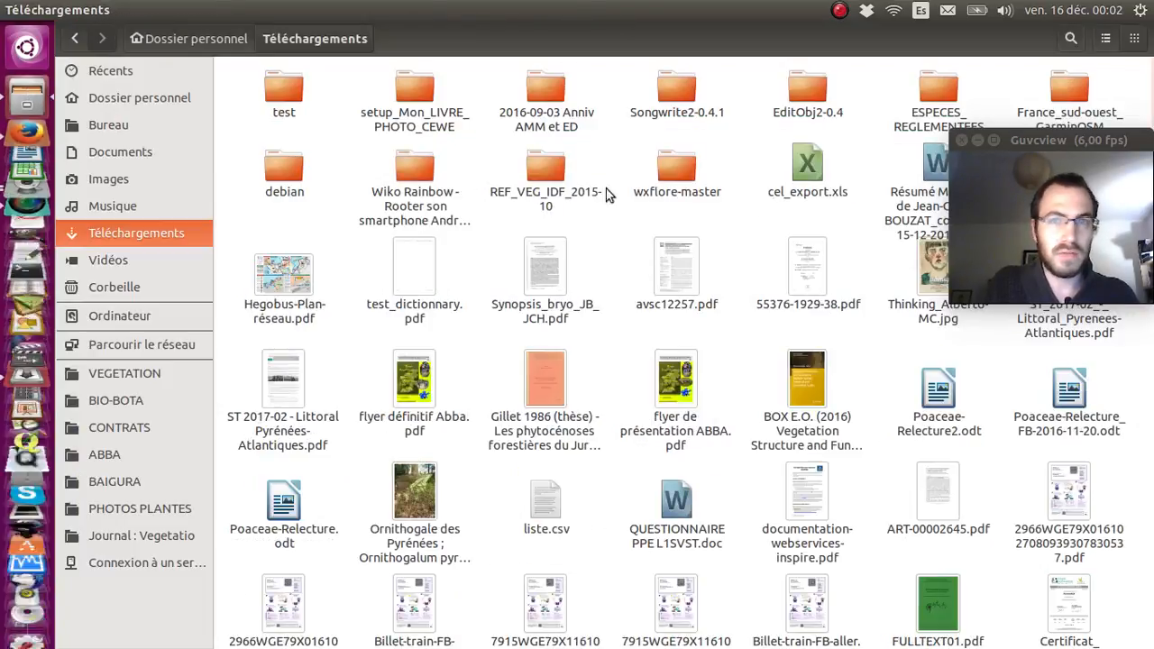
left_click(812, 191)
double_click(808, 191)
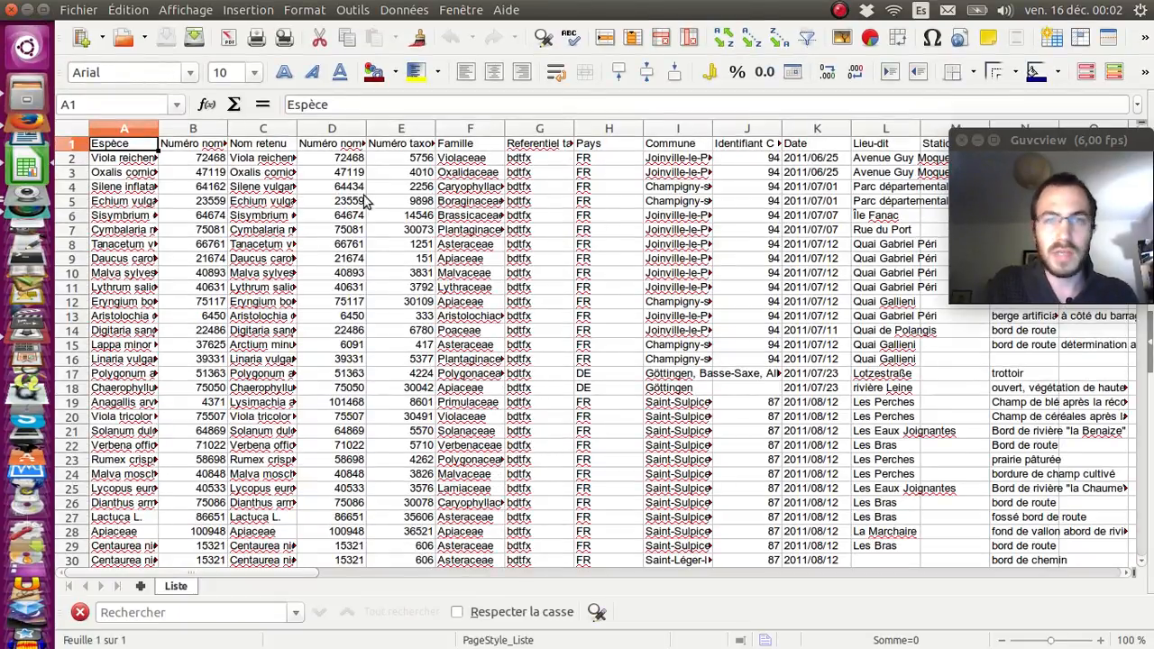
Examine the additional columns of the extended export, including Abondance, Phénologie, Image(s), the common name and the ecological values such as Lumière.
scroll(382, 200, "right", 5)
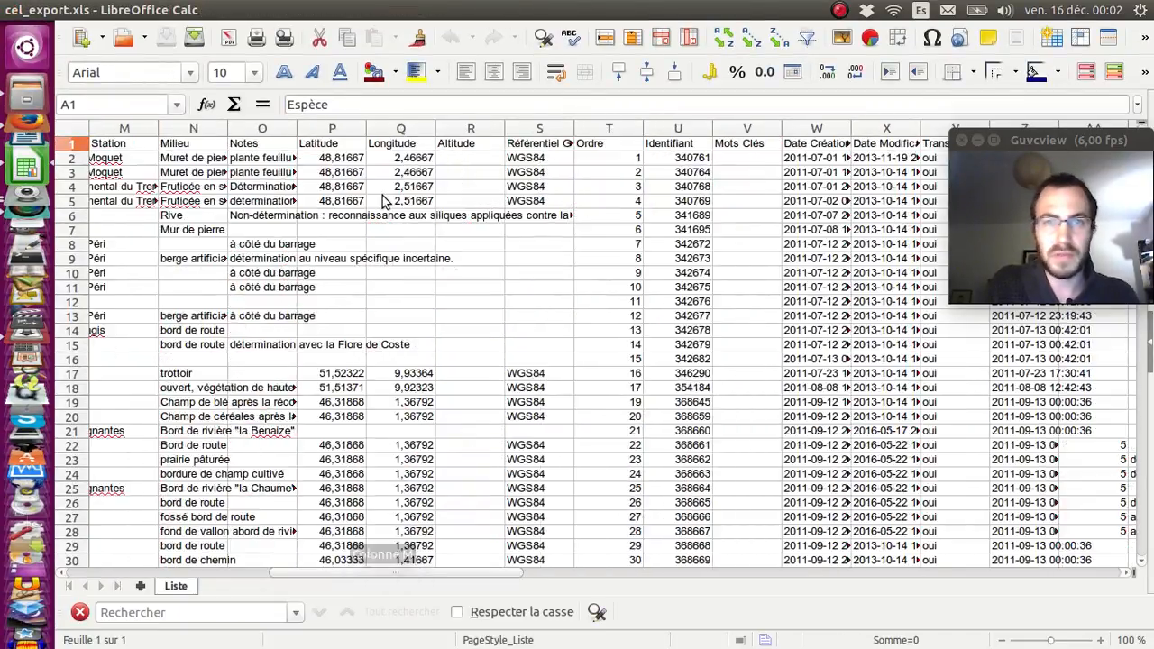
scroll(382, 195, "right", 2)
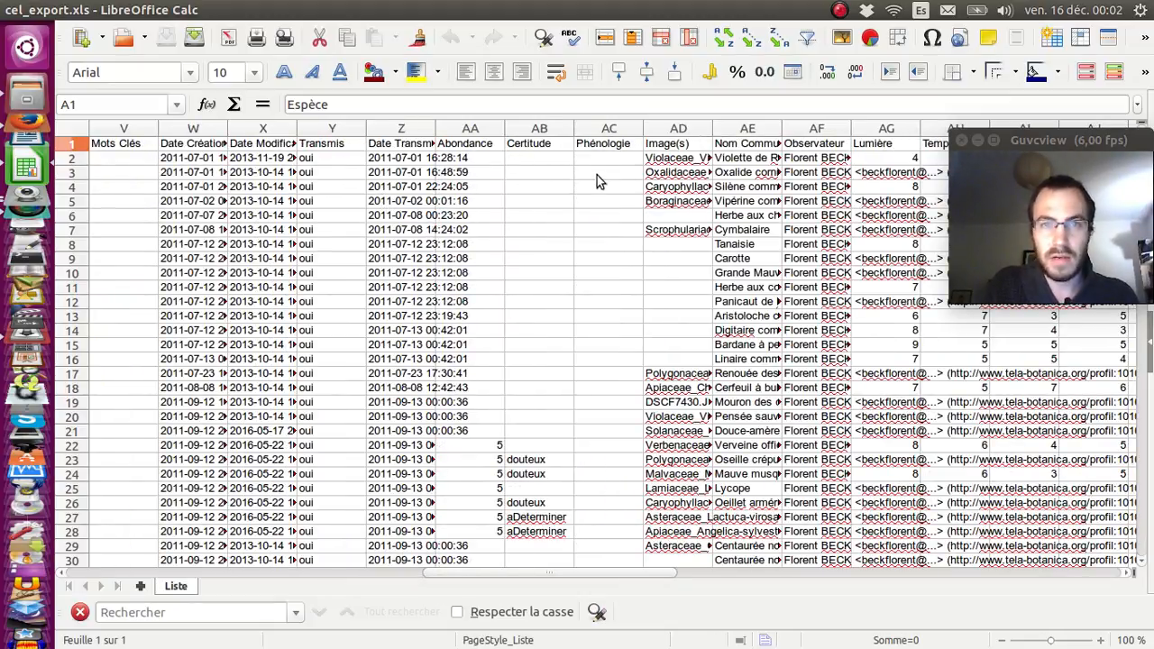
left_click(489, 162)
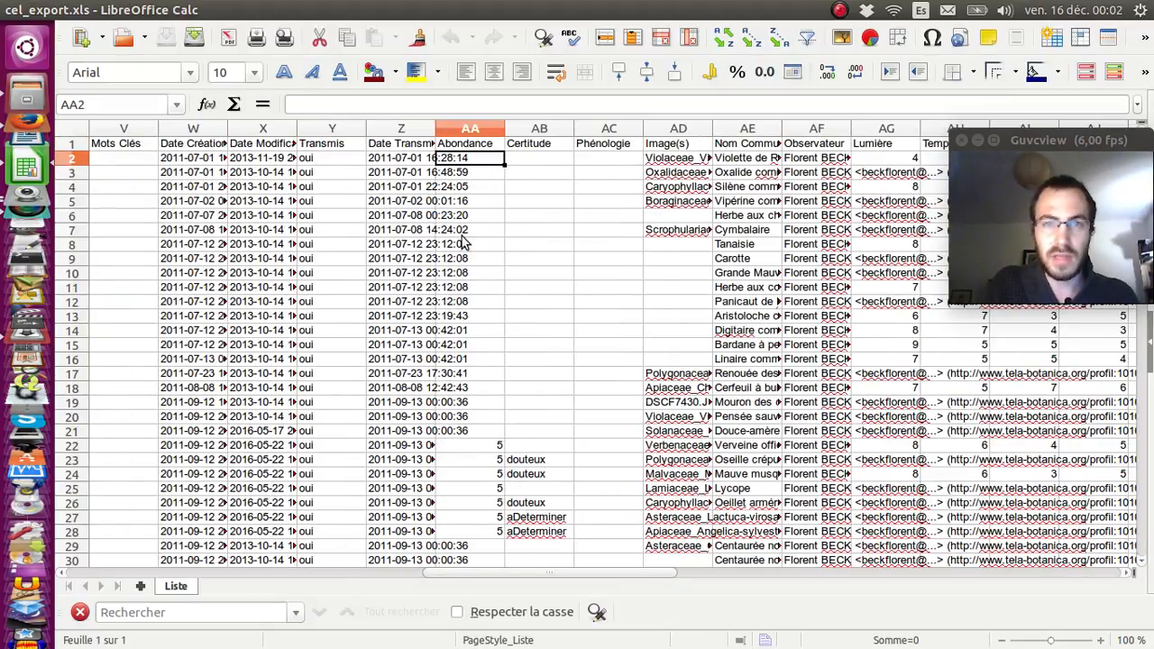
left_click(478, 474)
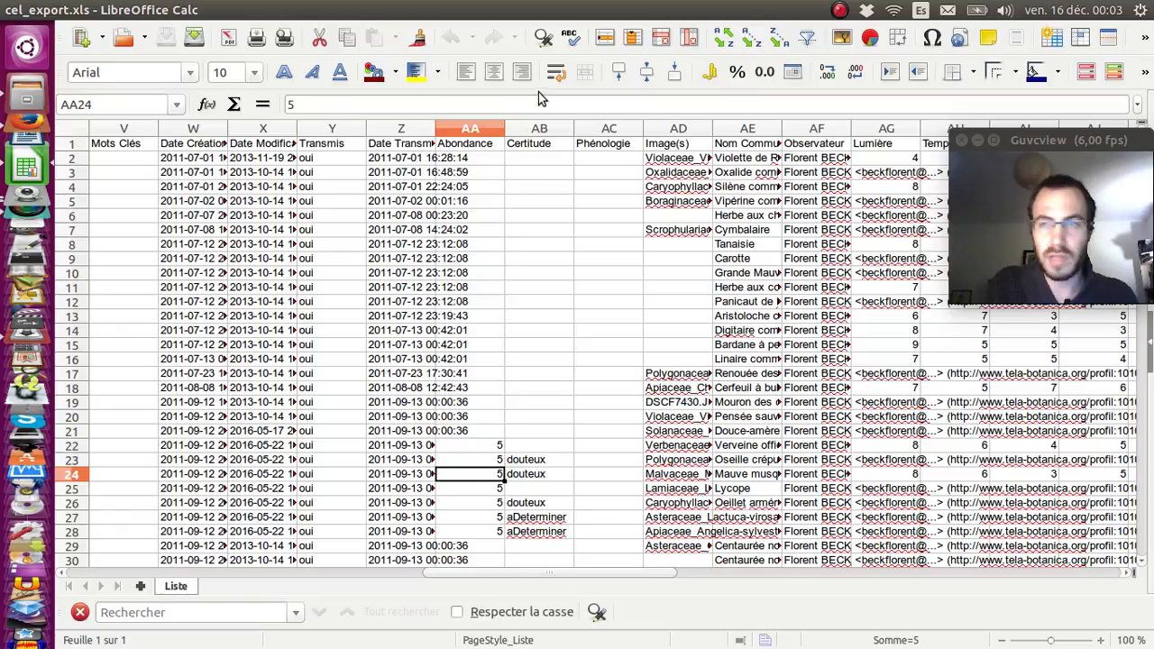
left_click(613, 163)
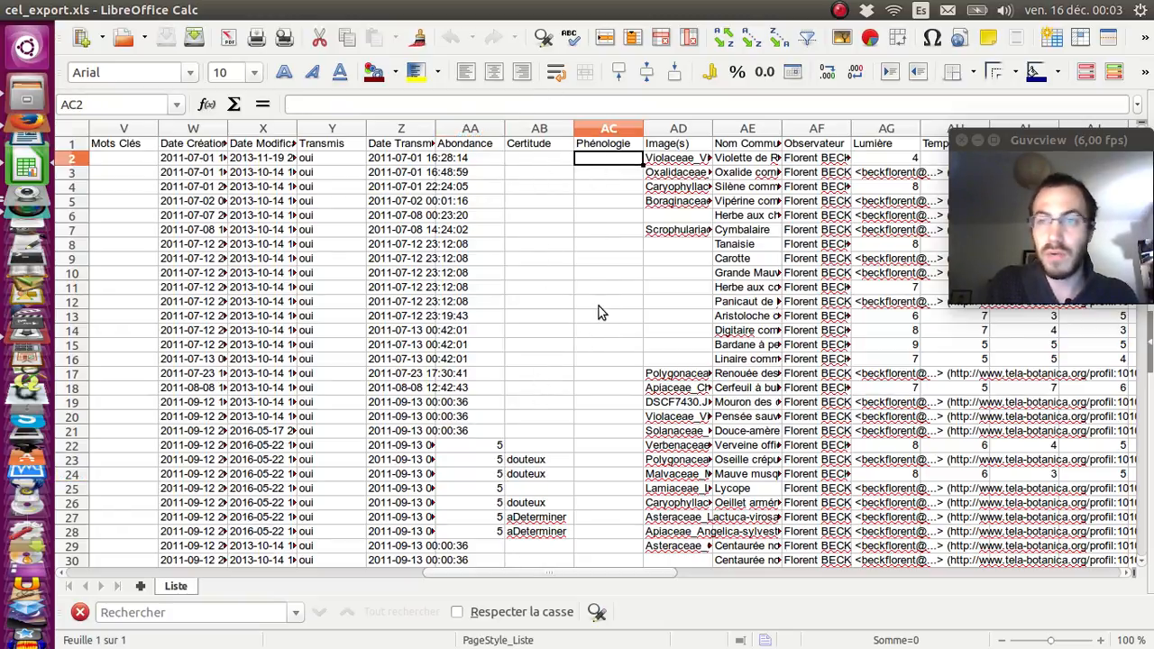
left_click(678, 172)
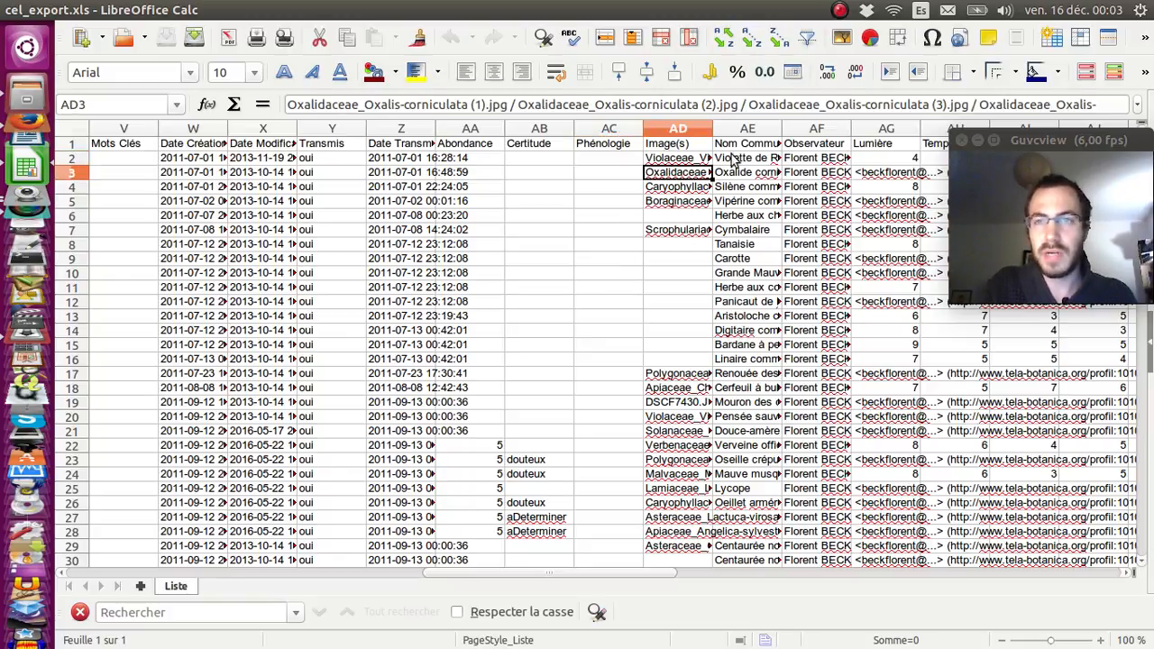
left_click(749, 192)
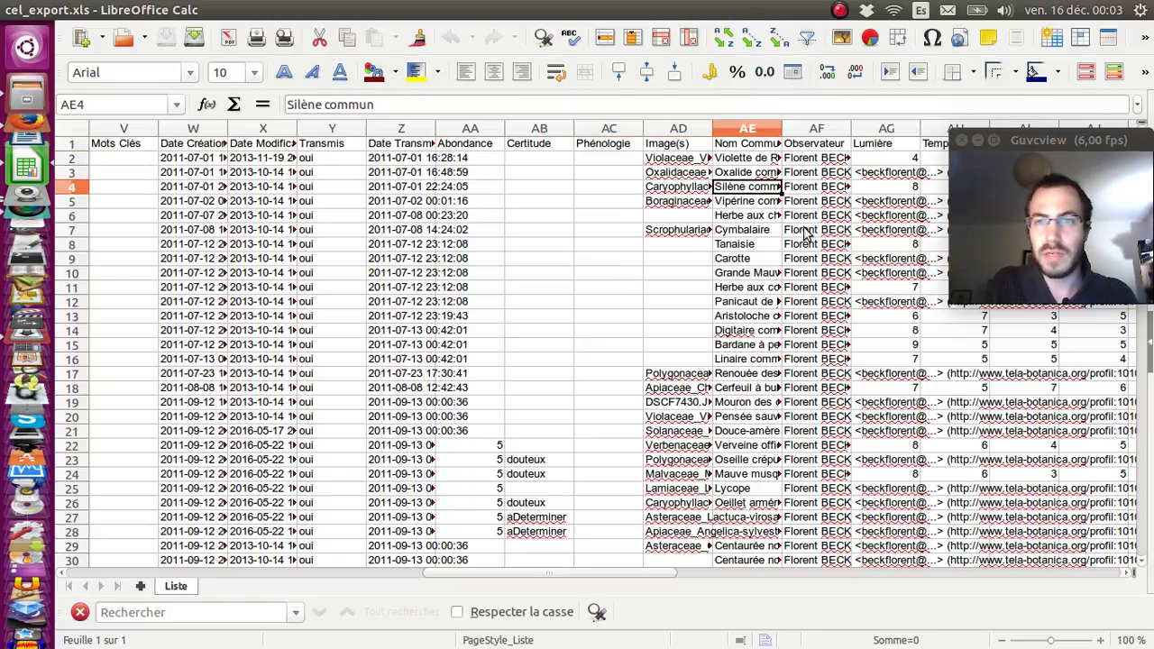
scroll(807, 233, "right", 3)
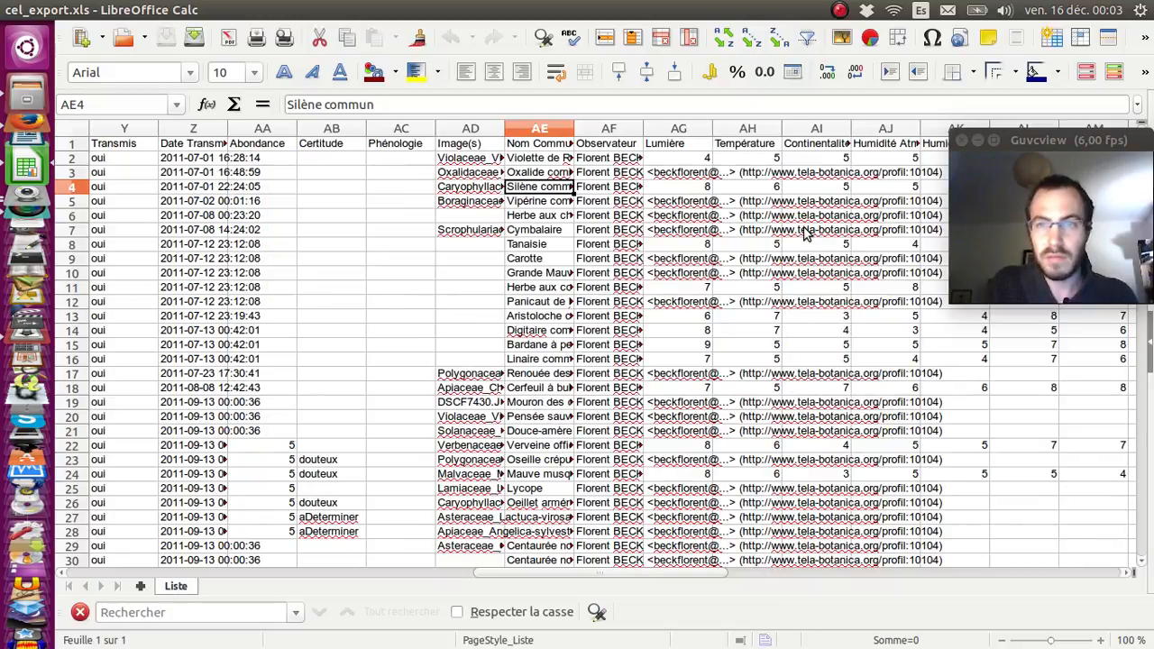
Examine the last columns of the extended export, from the ecological values to Code Catminat, Syntaxon and the ext: fields such as Pente.
scroll(806, 233, "right", 6)
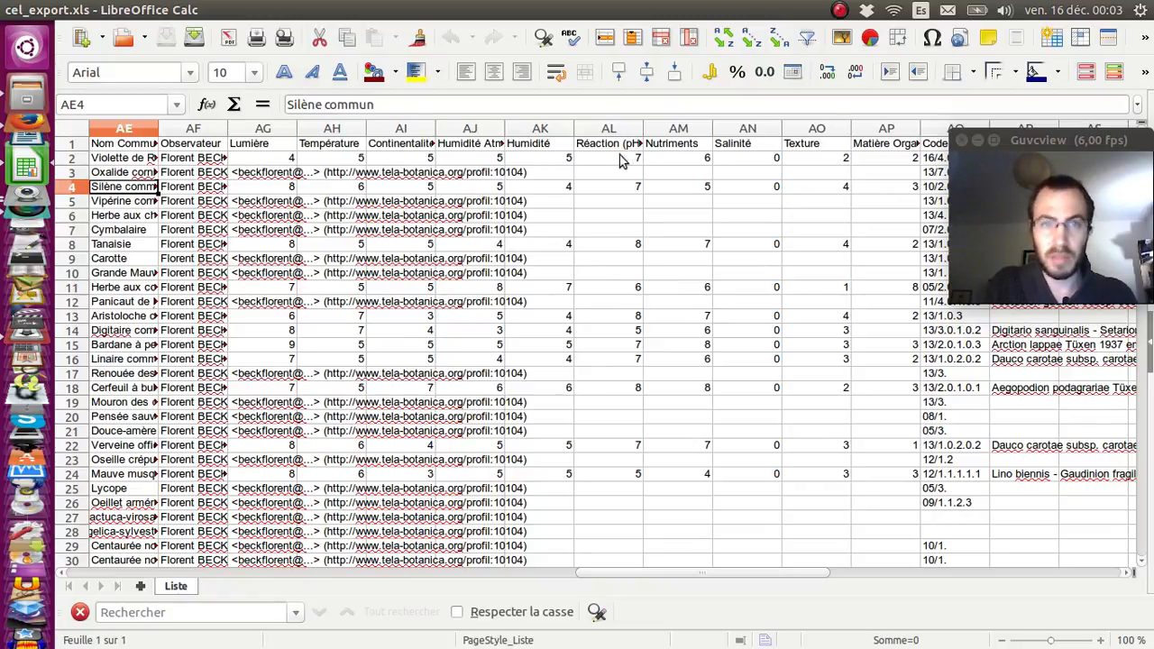
scroll(802, 217, "right", 3)
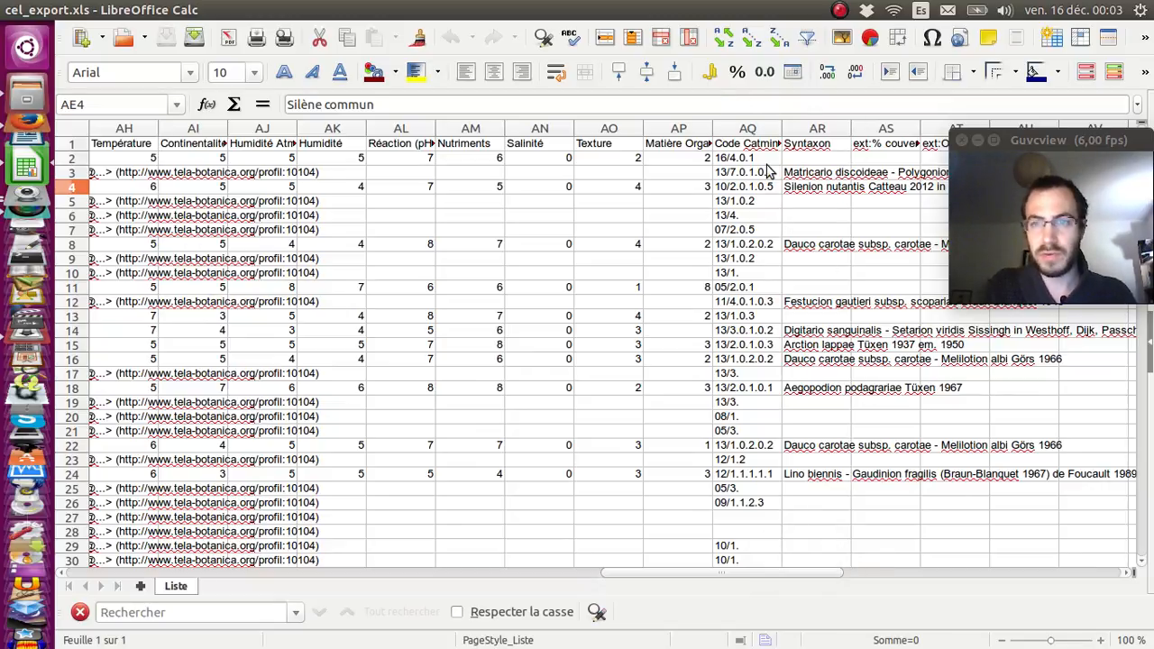
scroll(503, 282, "left", 3)
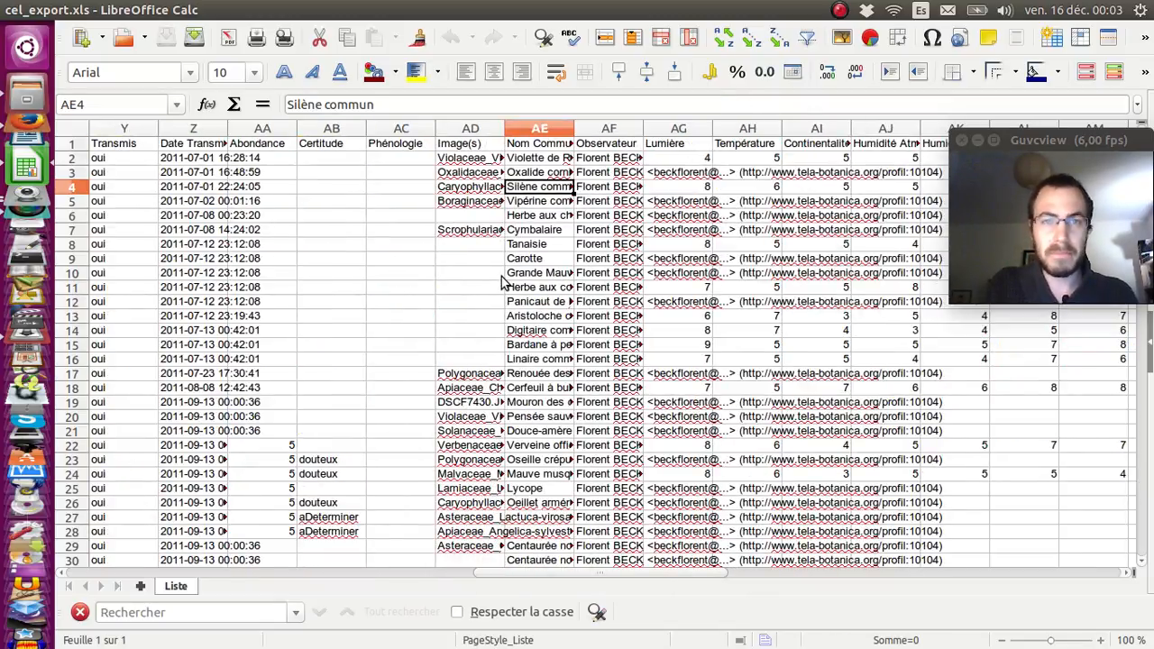
scroll(503, 282, "right", 6)
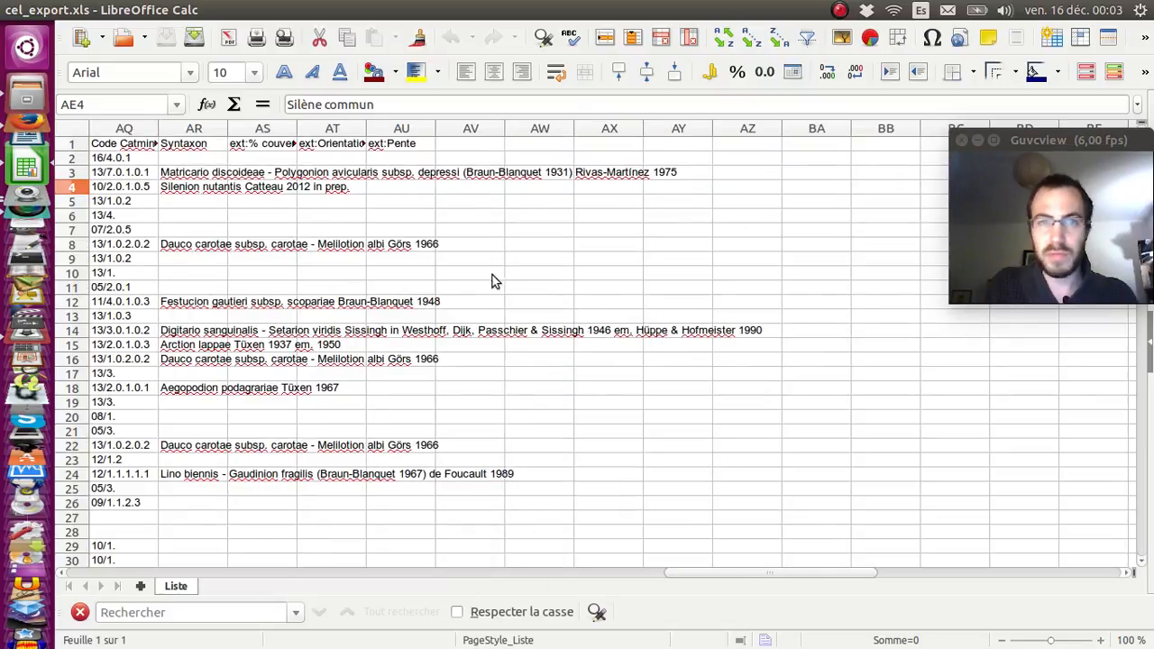
Close the extended export spreadsheet and delete cel_export.xls from the Téléchargements folder.
left_click(11, 10)
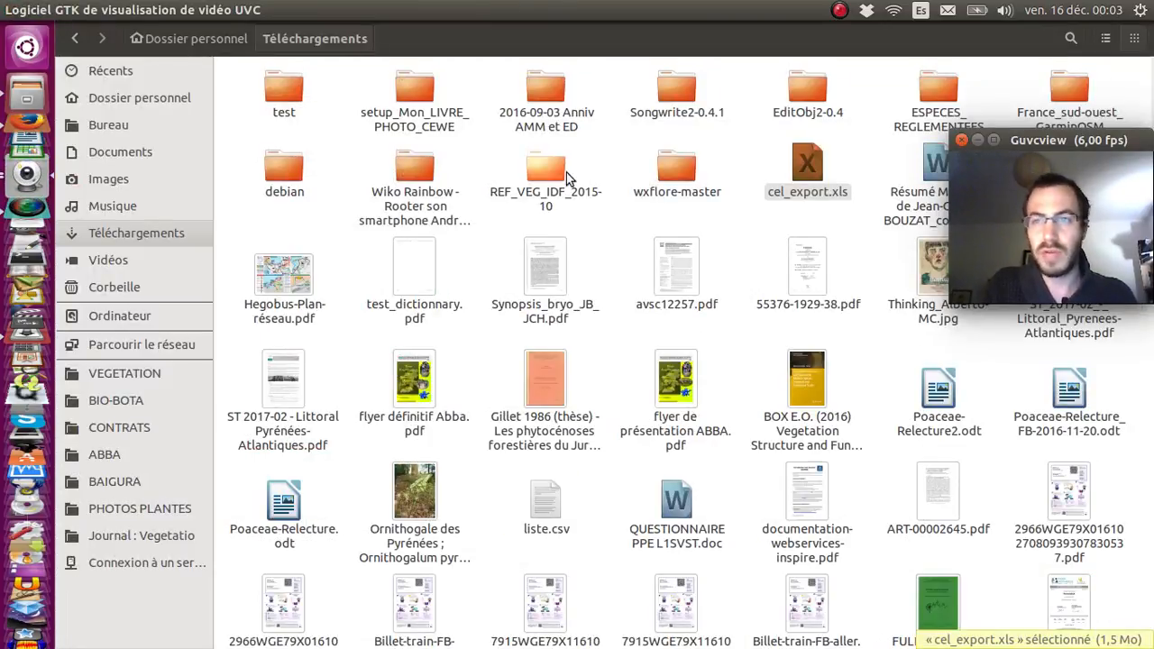
left_click(809, 202)
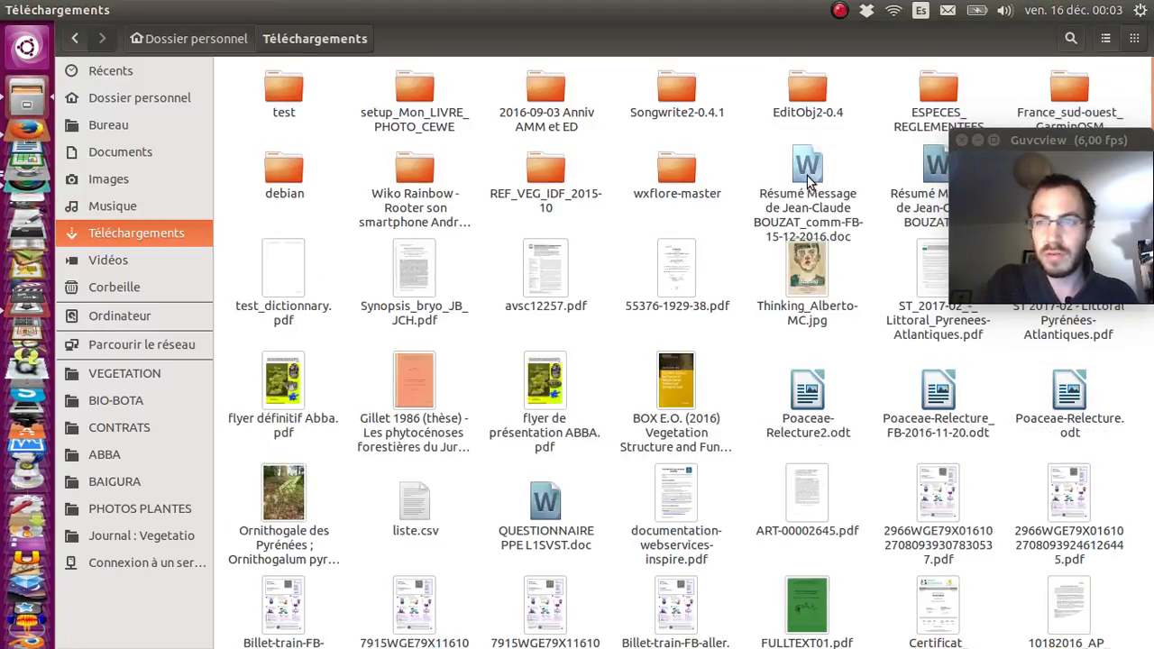
left_click(27, 140)
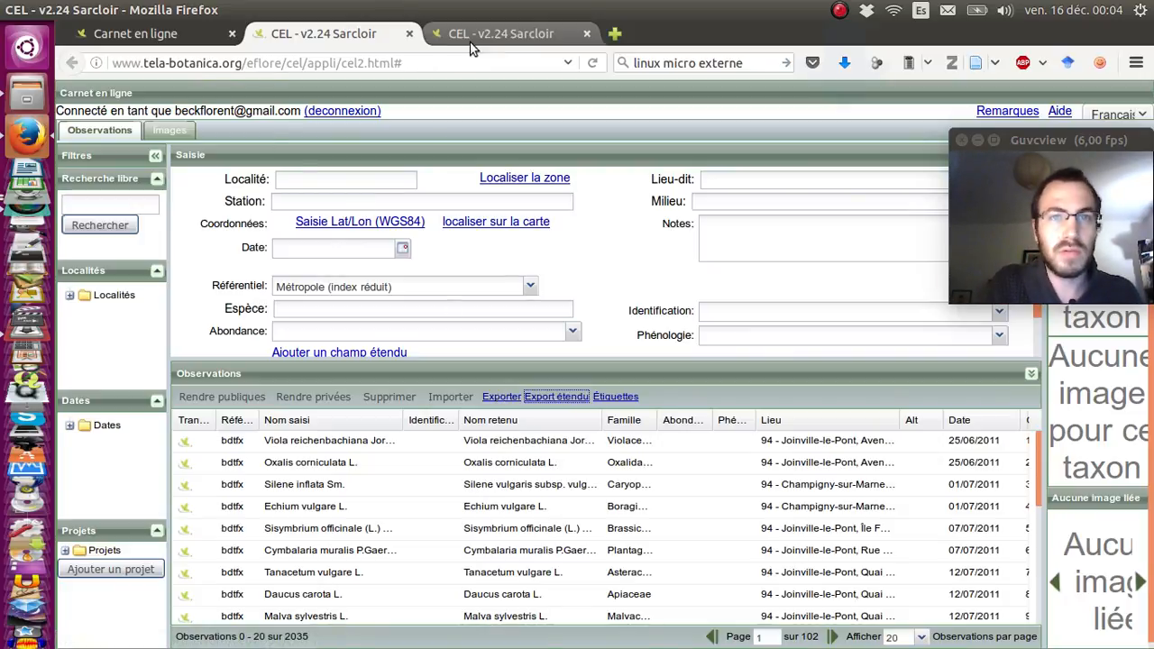
left_click(541, 34)
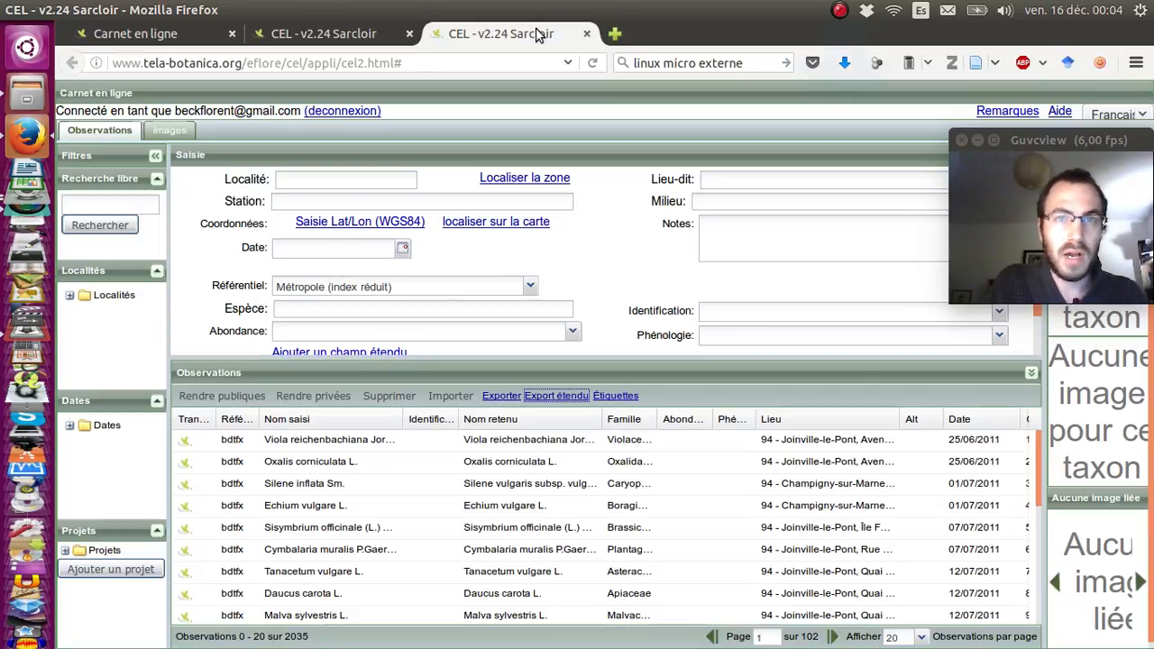
left_click_drag(420, 65, 238, 63)
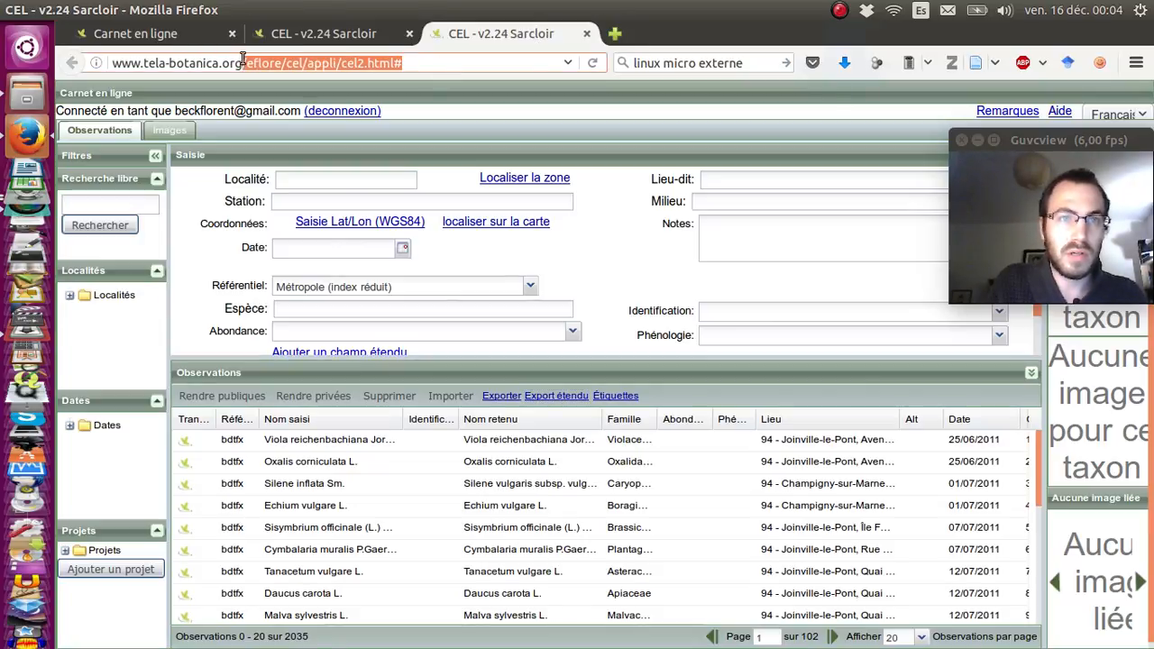
key("BackSpace")
key("Return")
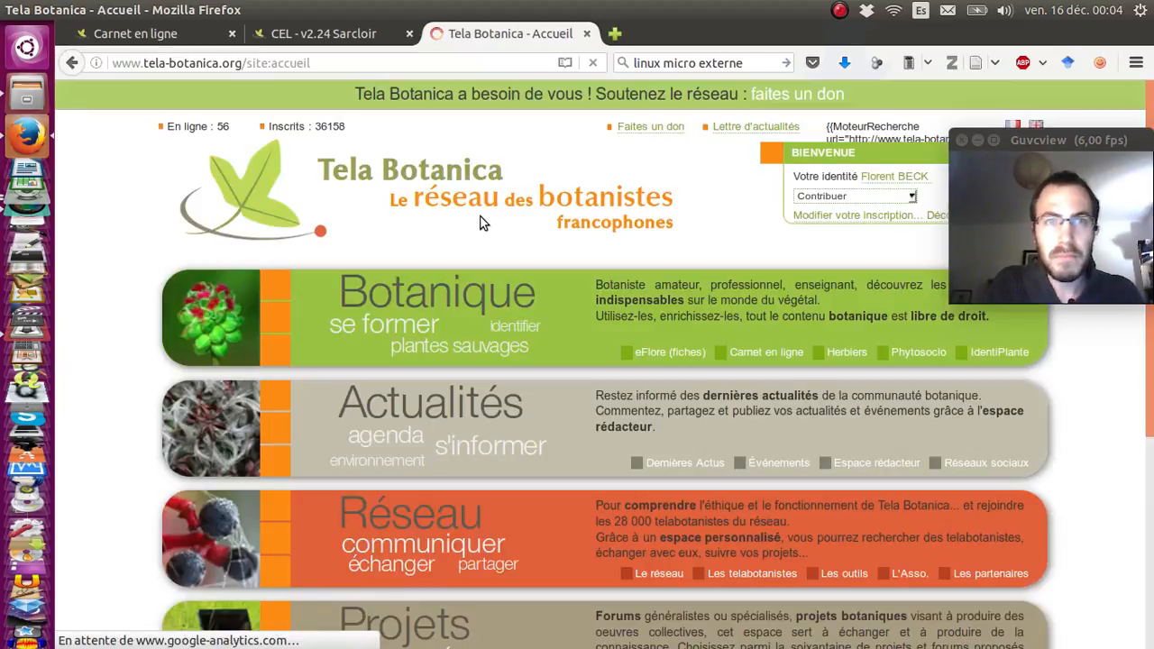
Open the Observations download page of the Botanique section and bring up its Export des données du CEL form.
left_click(458, 289)
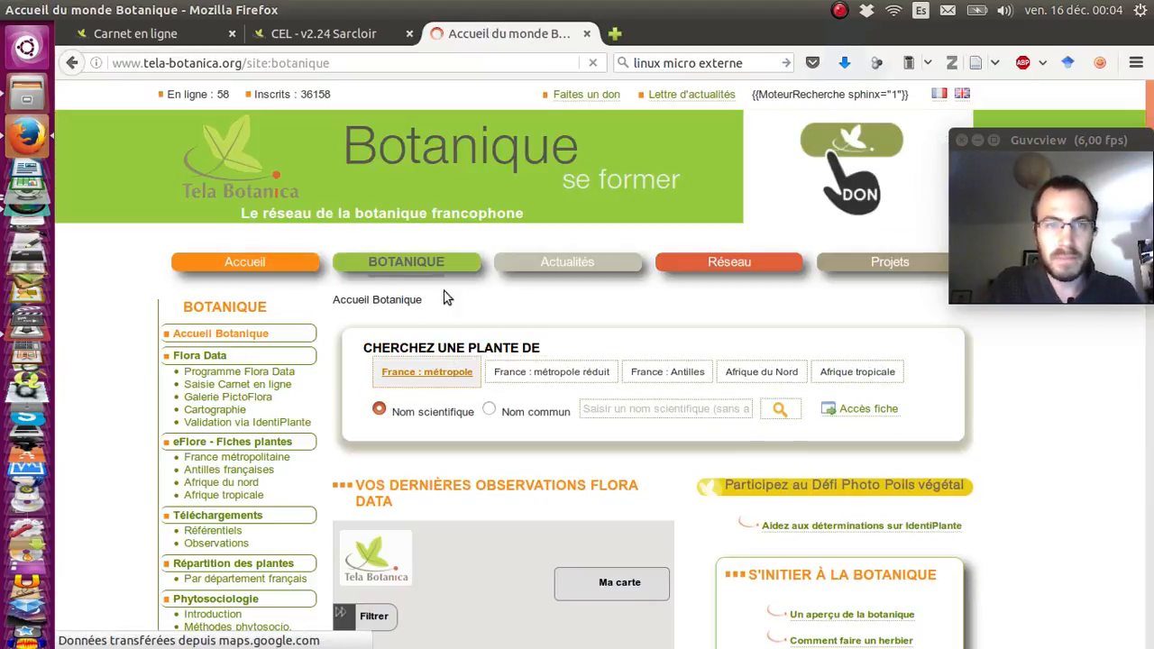
scroll(234, 271, "down", 2)
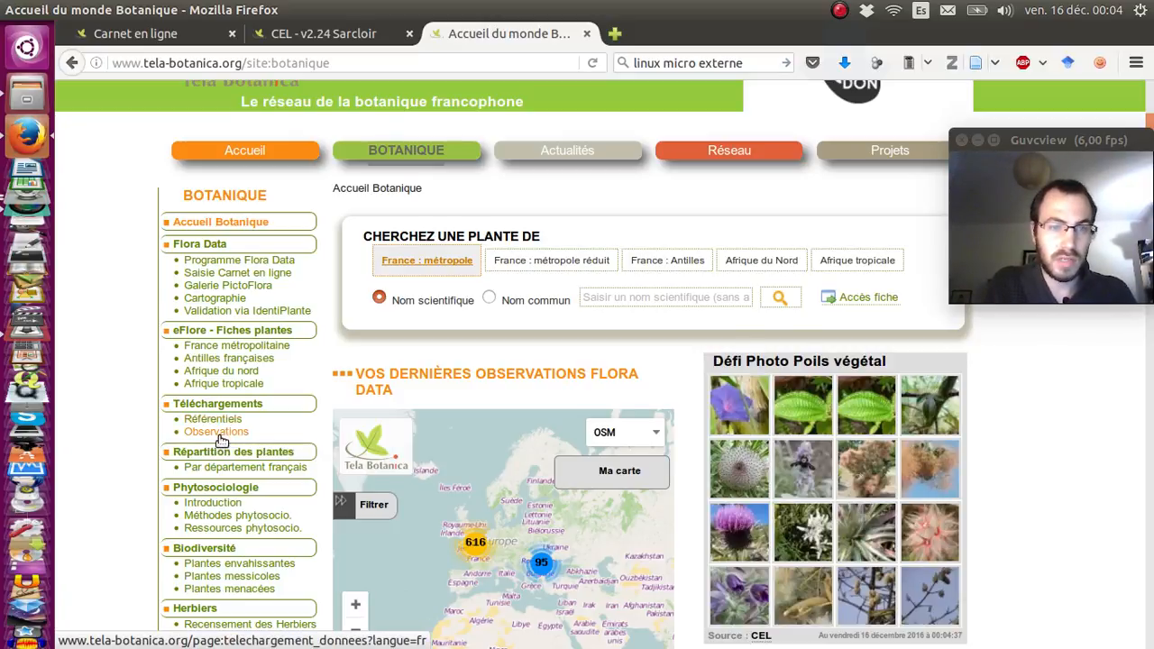
left_click(207, 434)
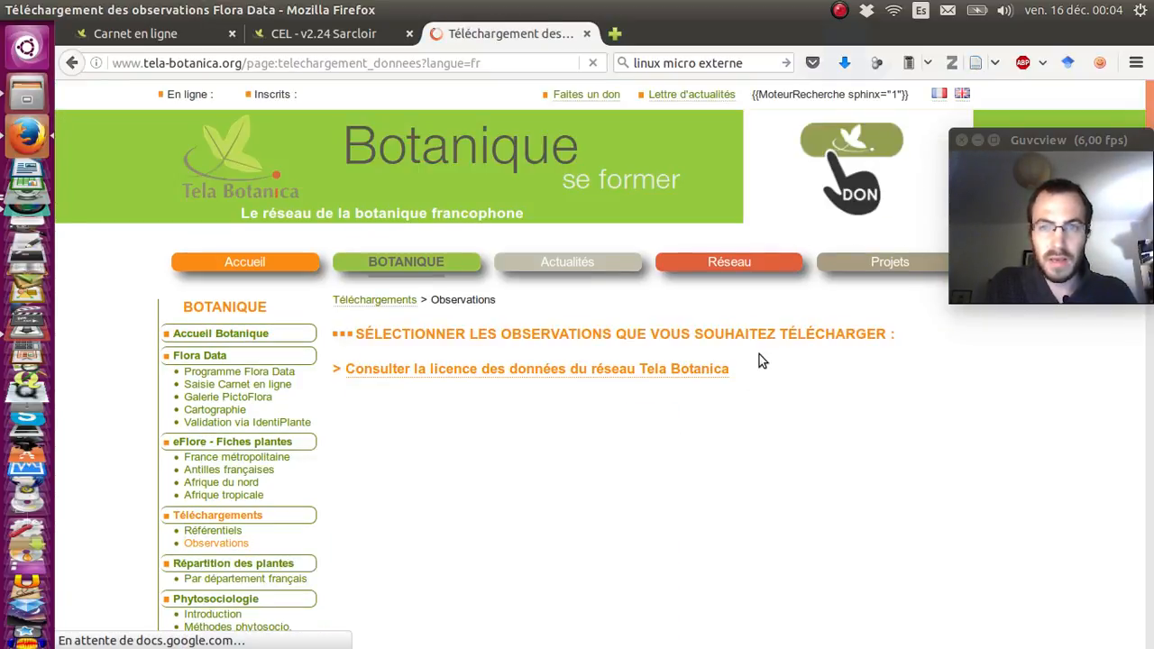
scroll(759, 354, "down", 3)
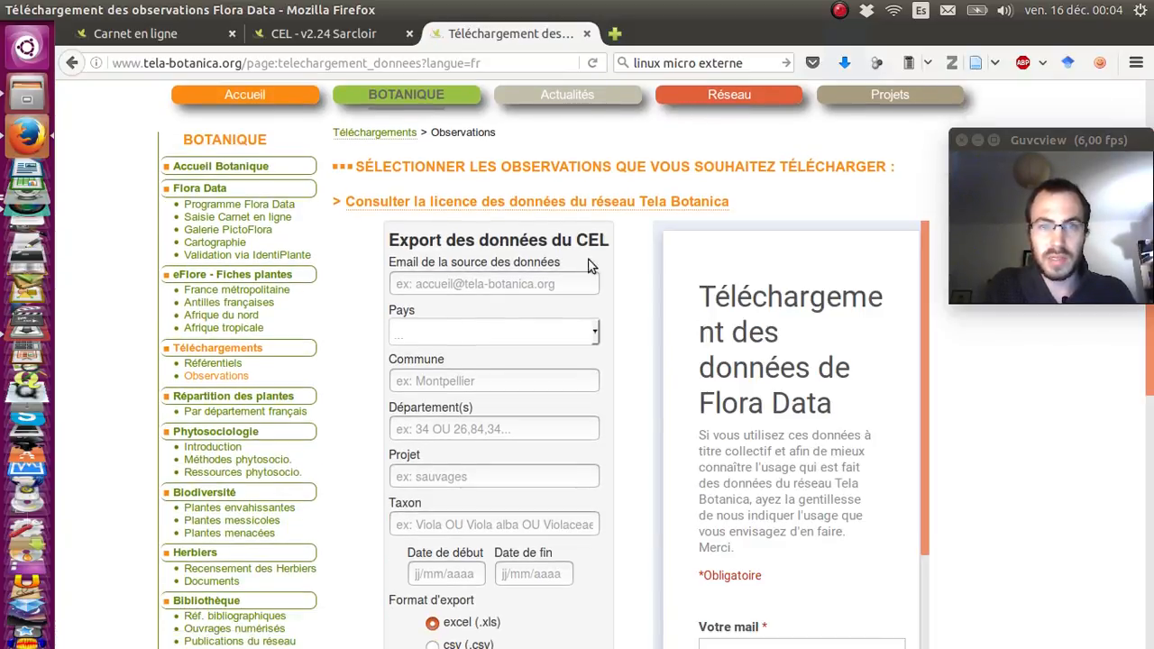
scroll(517, 312, "down", 1)
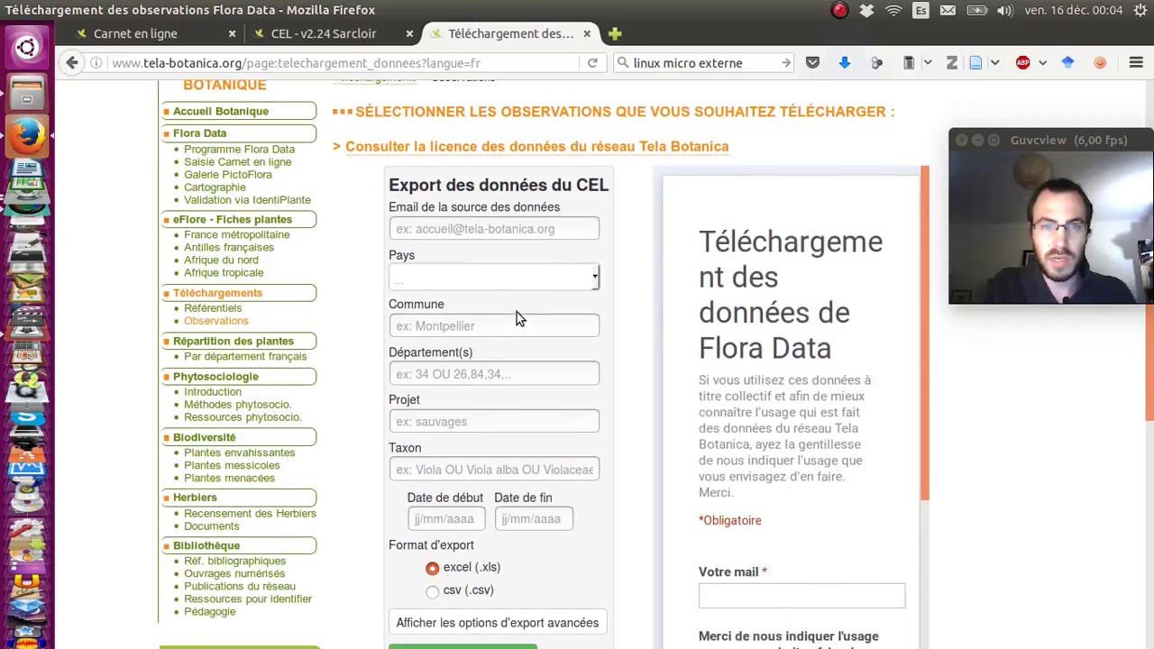
scroll(517, 311, "down", 1)
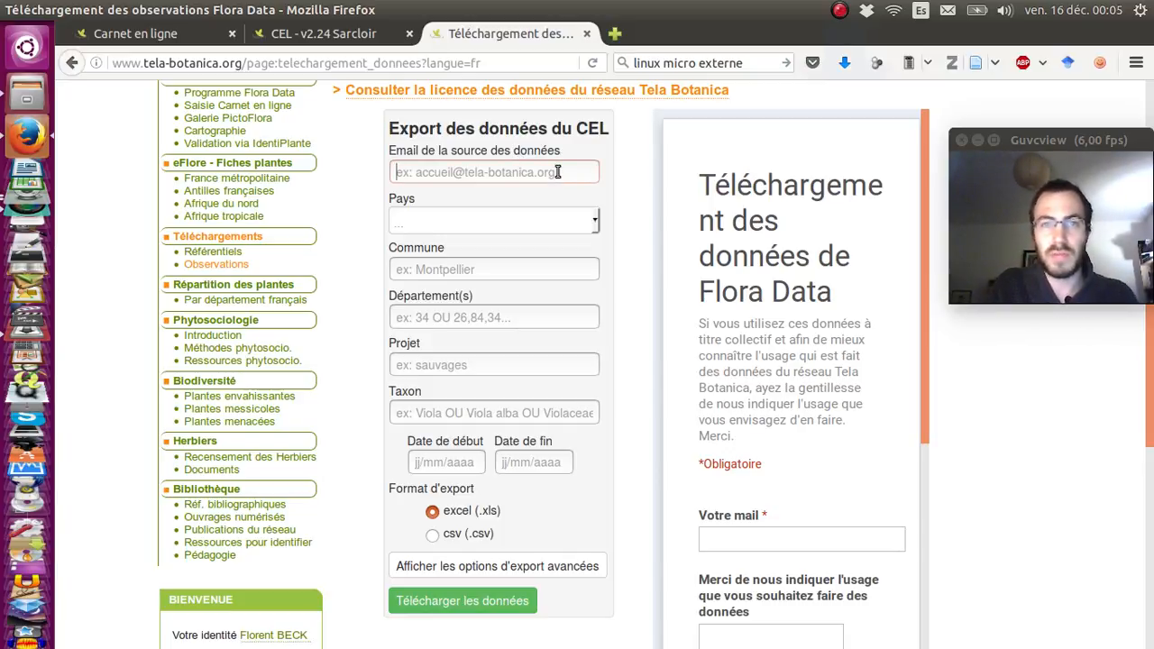
Fill in the data source's email in the export form, swap it for another saved address, and restore the first one.
type("botad")
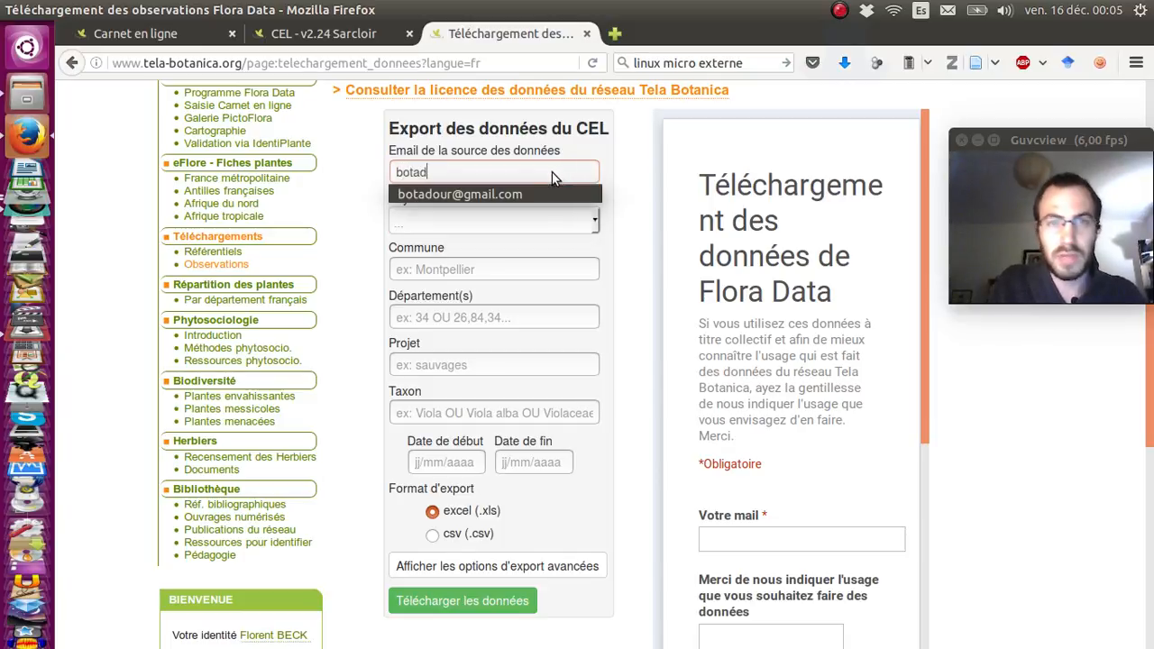
left_click(555, 194)
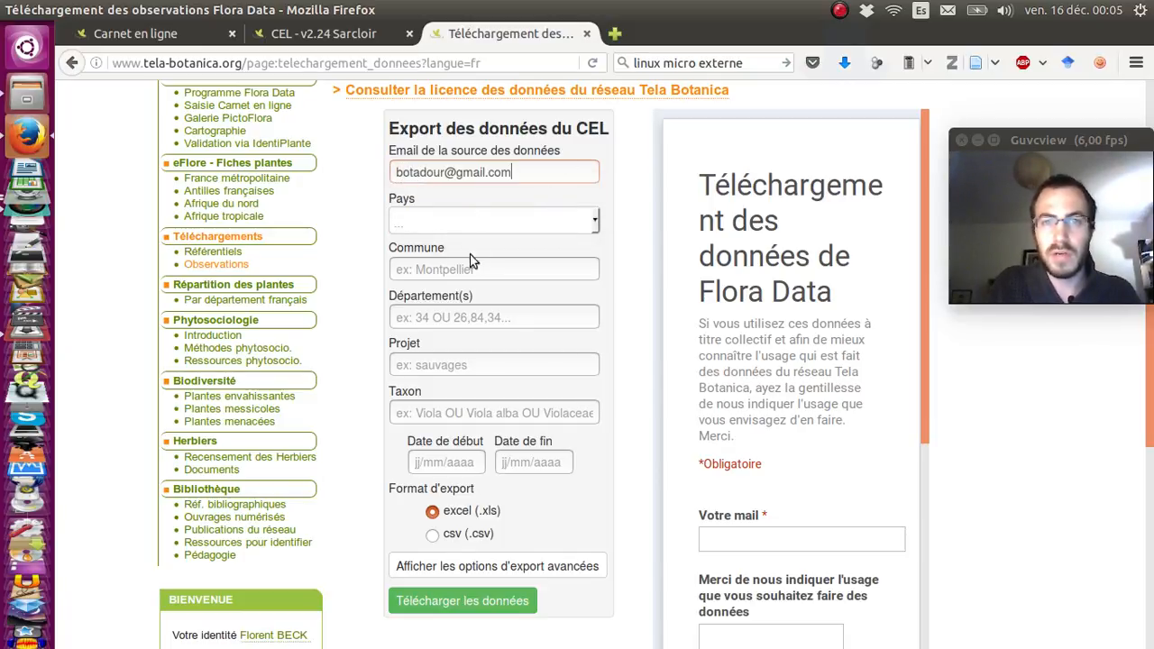
triple_click(539, 171)
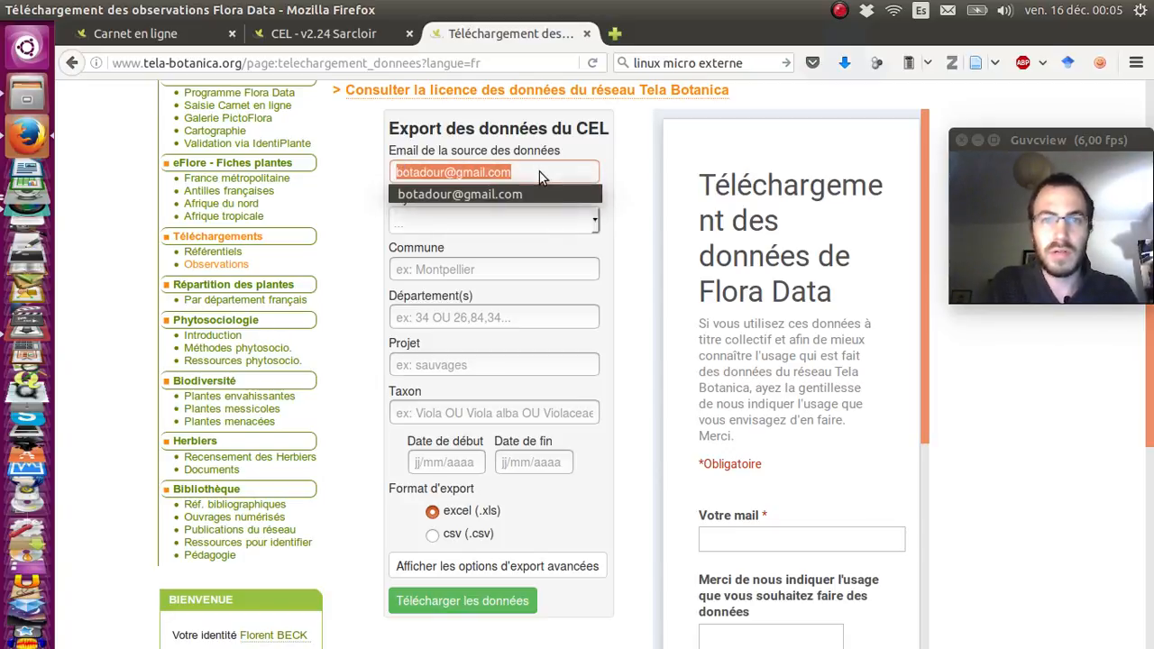
type("beck")
left_click(542, 192)
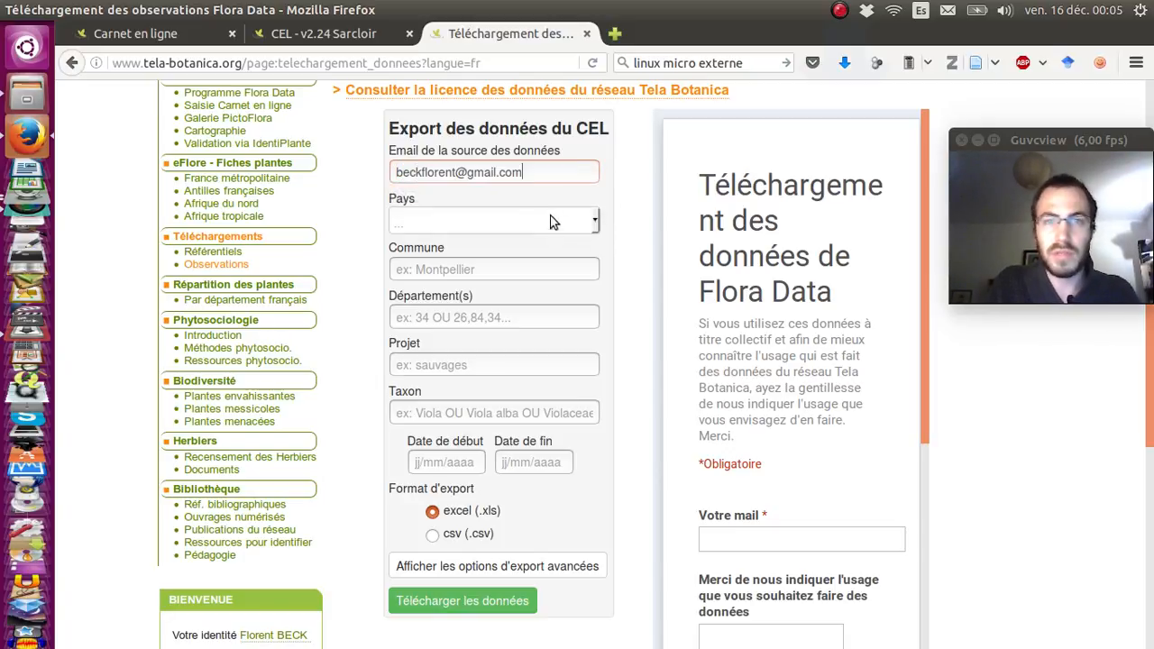
triple_click(551, 172)
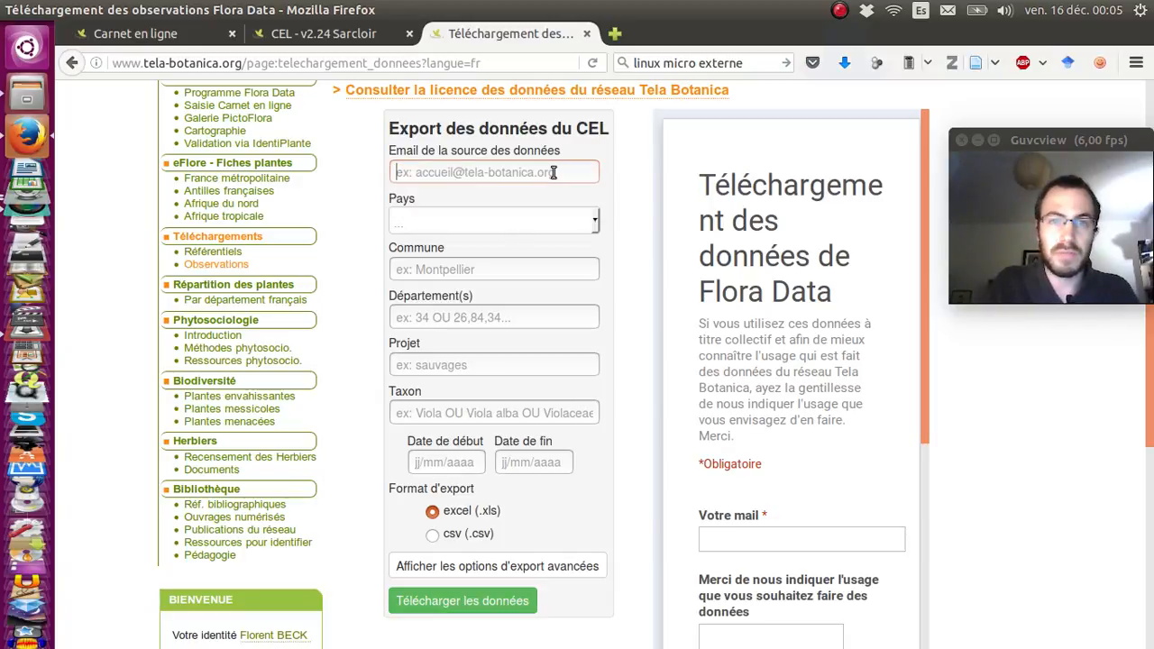
type("bot")
left_click(549, 193)
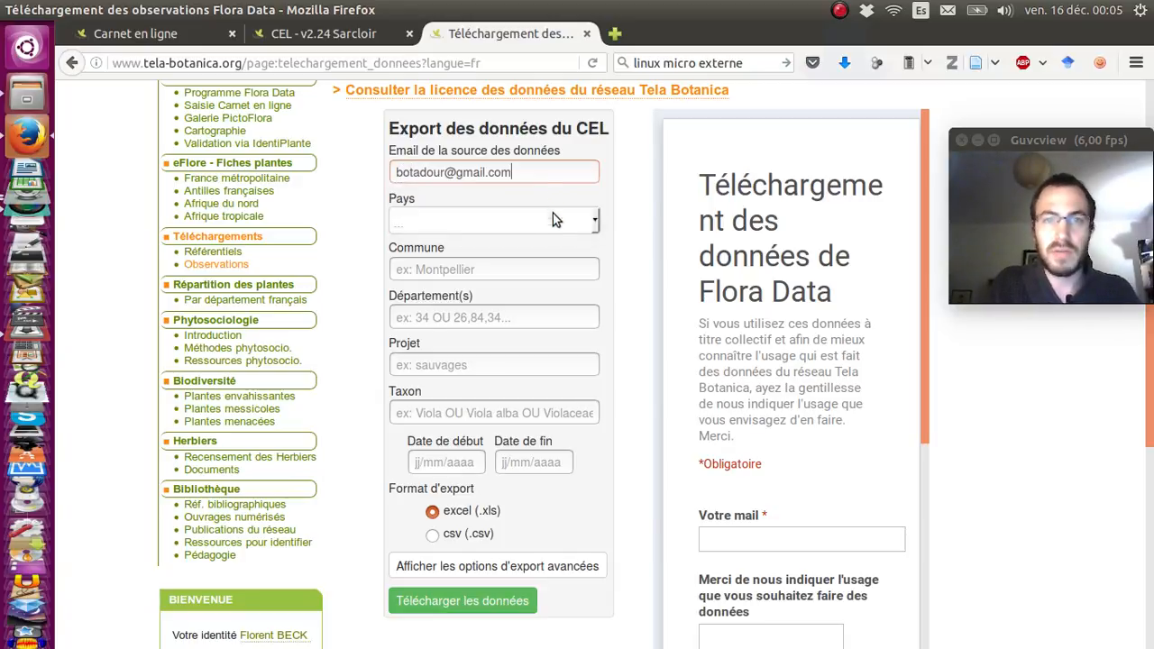
Leave the country unset and choose Habas (40) as the Commune filter.
left_click(543, 222)
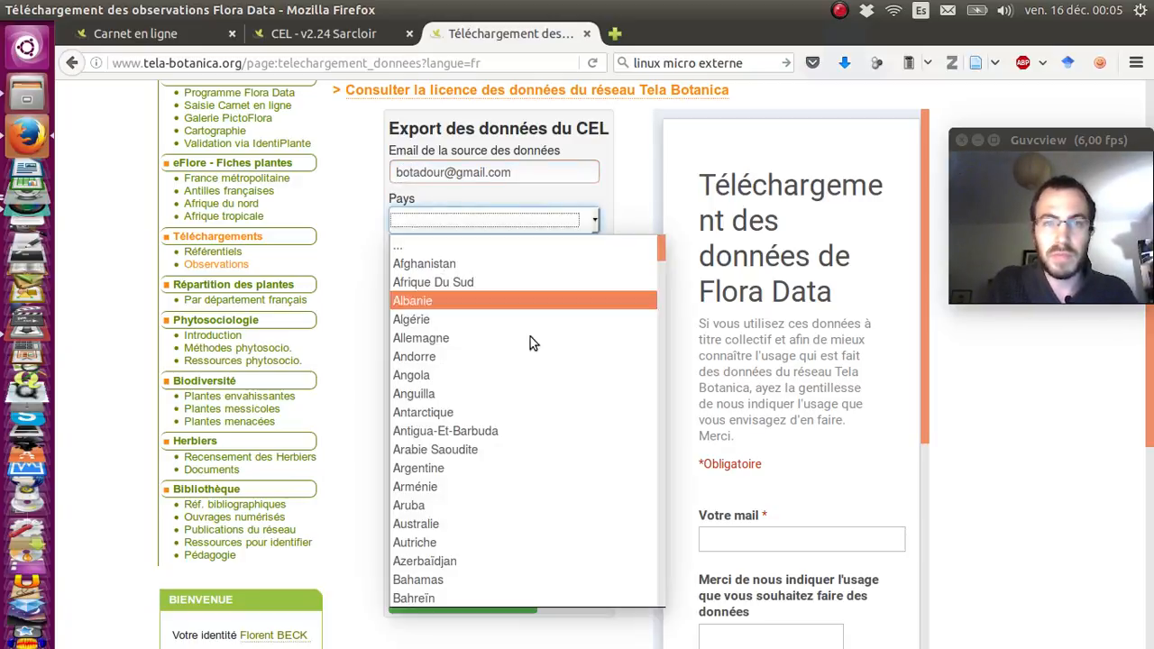
left_click(497, 225)
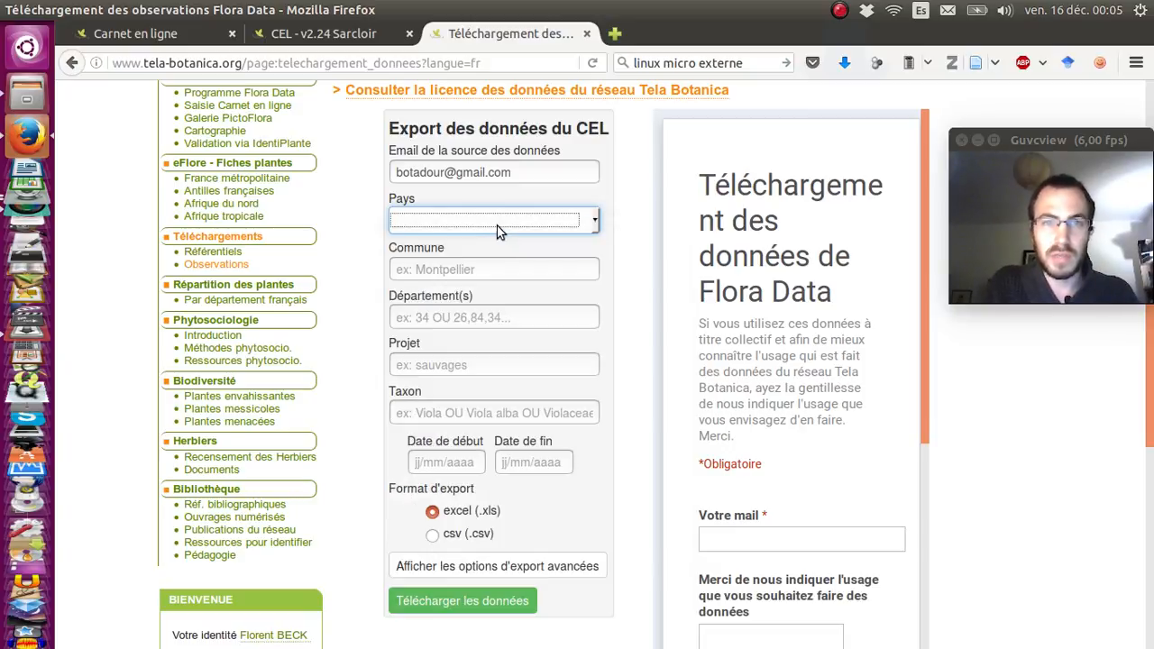
left_click(541, 269)
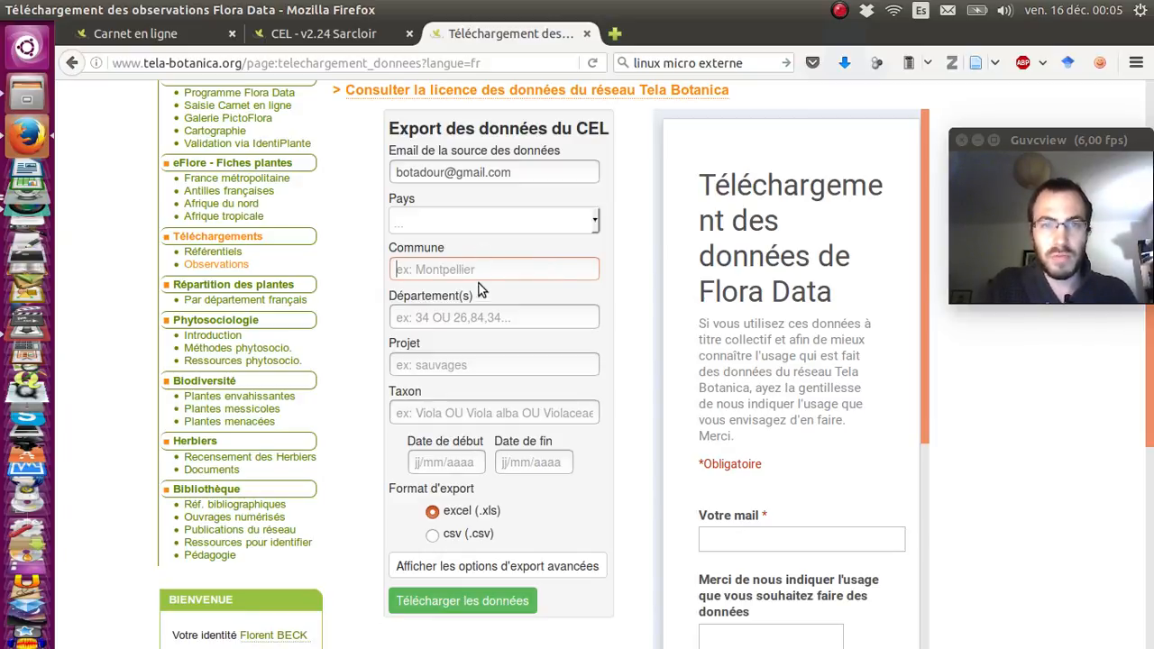
type("Hab")
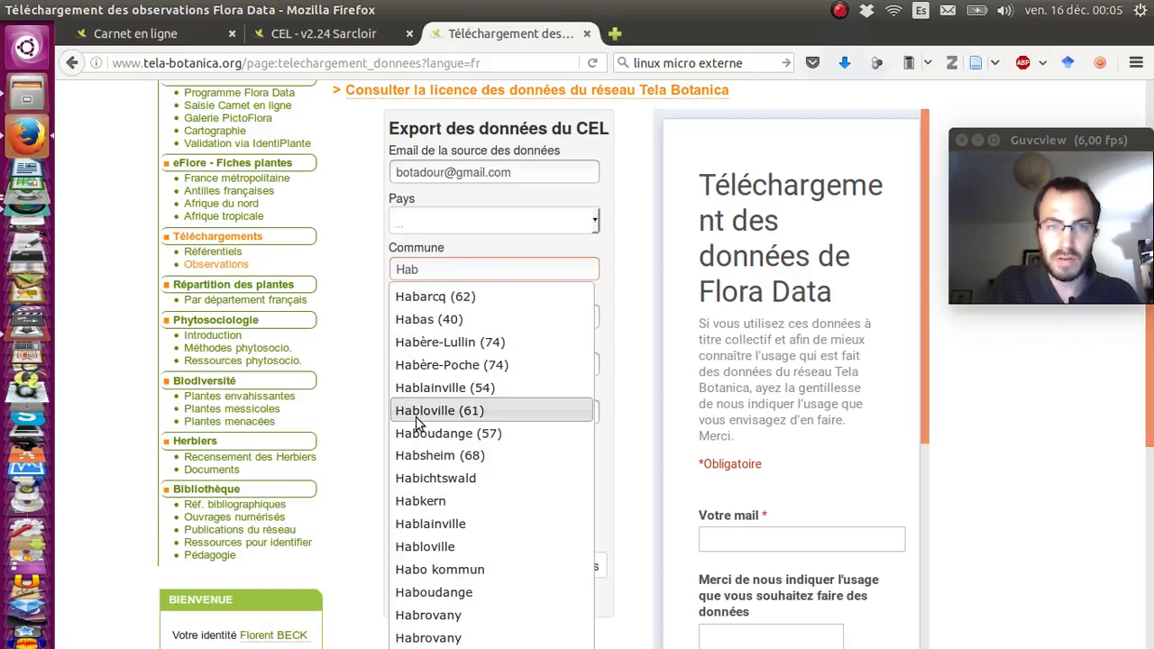
left_click(437, 320)
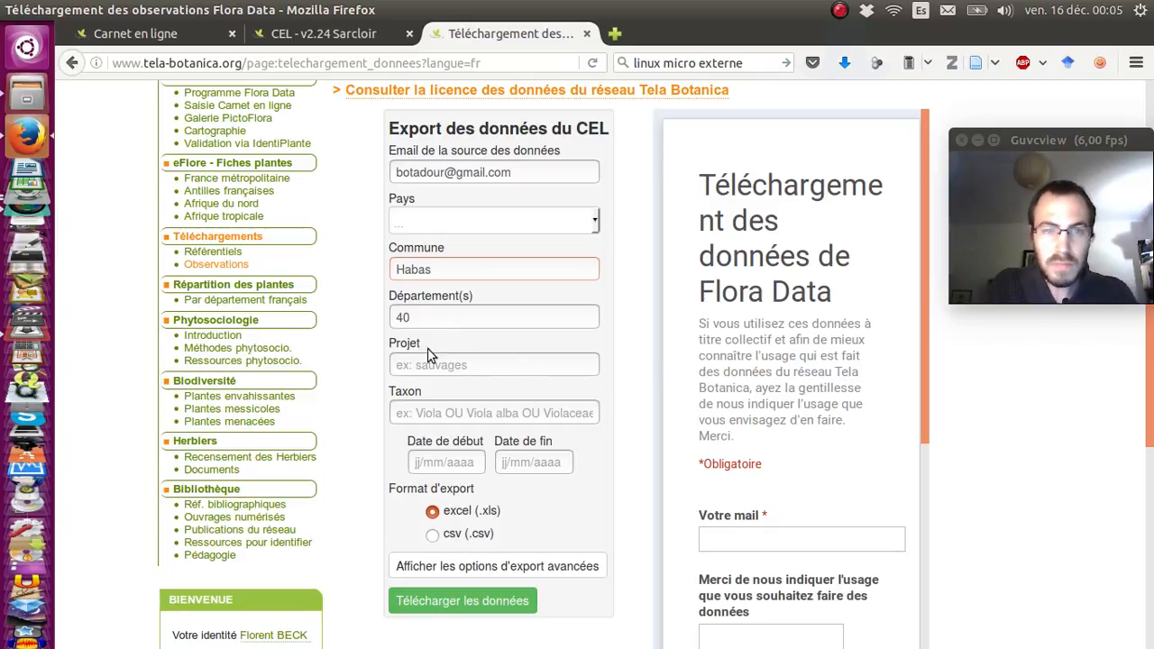
Look at the Projet and Taxon filters and the Date de début calendar in the export form.
left_click(458, 365)
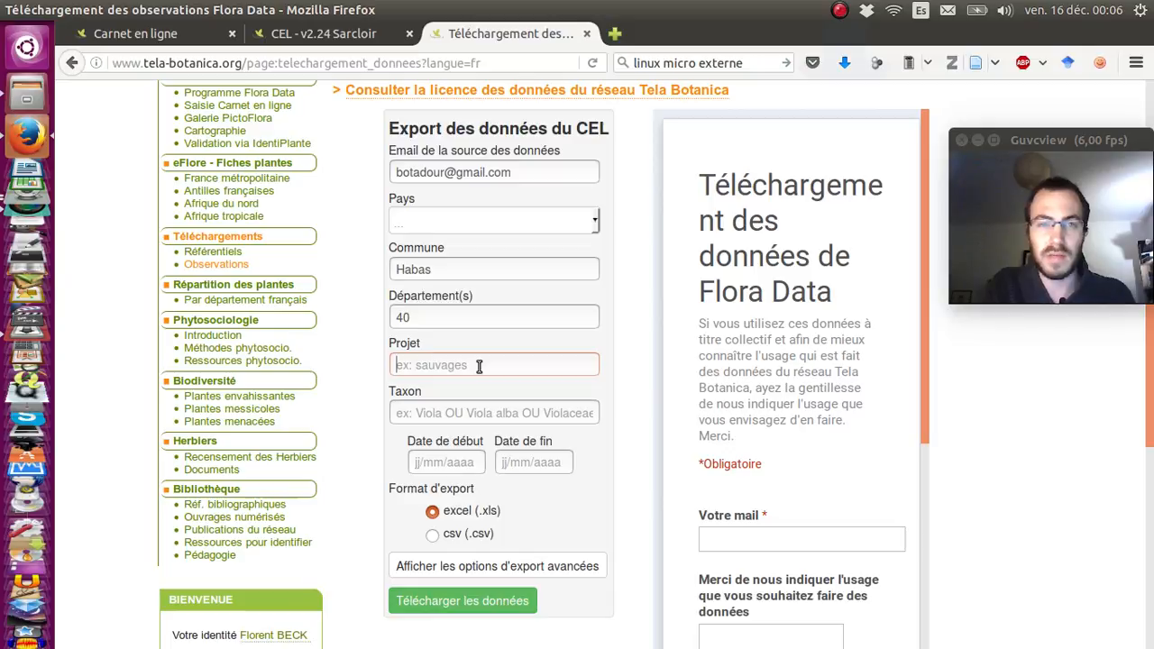
left_click(420, 415)
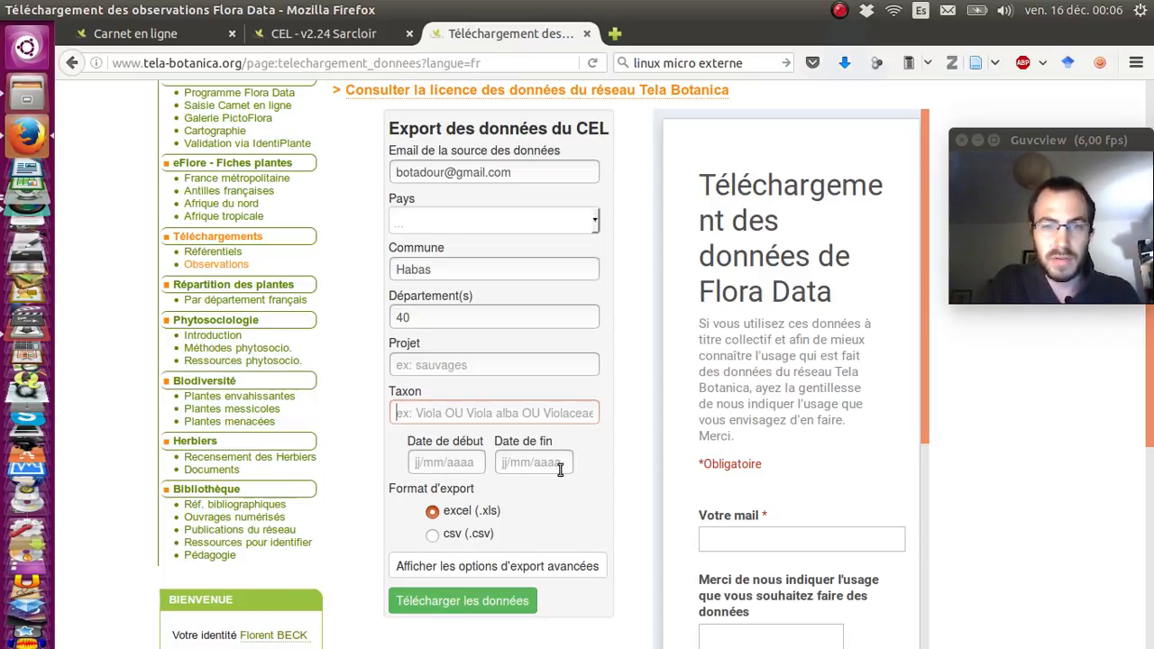
left_click(450, 463)
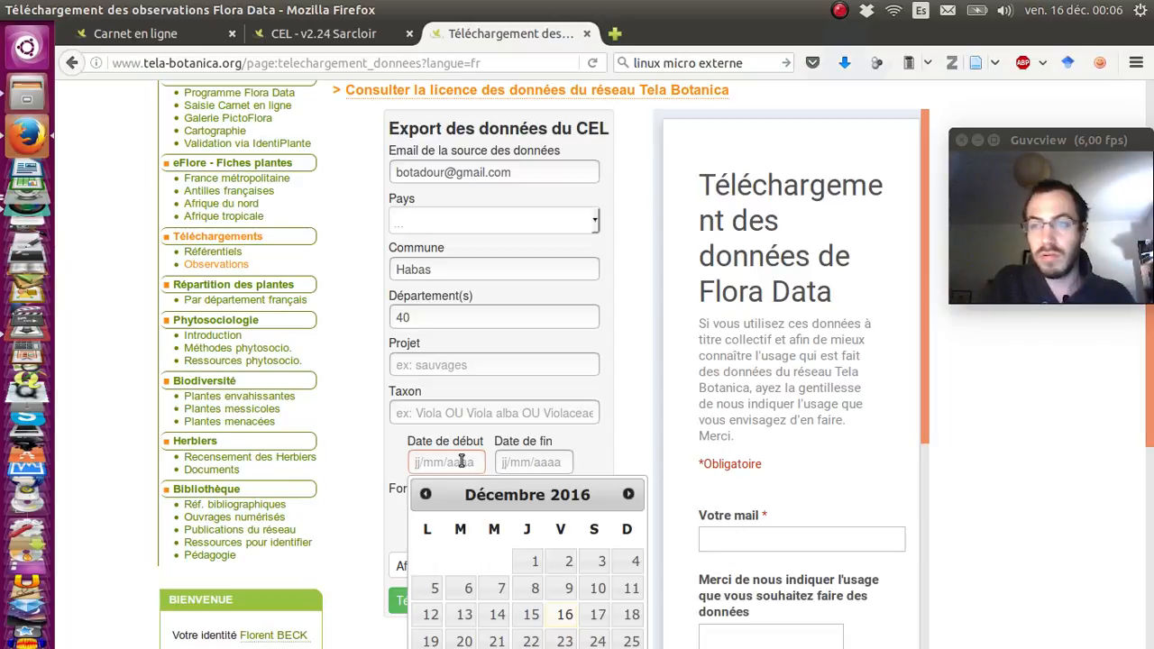
left_click(628, 454)
Show the advanced export options and download the filtered observations in excel (.xls) format with the default column sets.
scroll(618, 446, "down", 3)
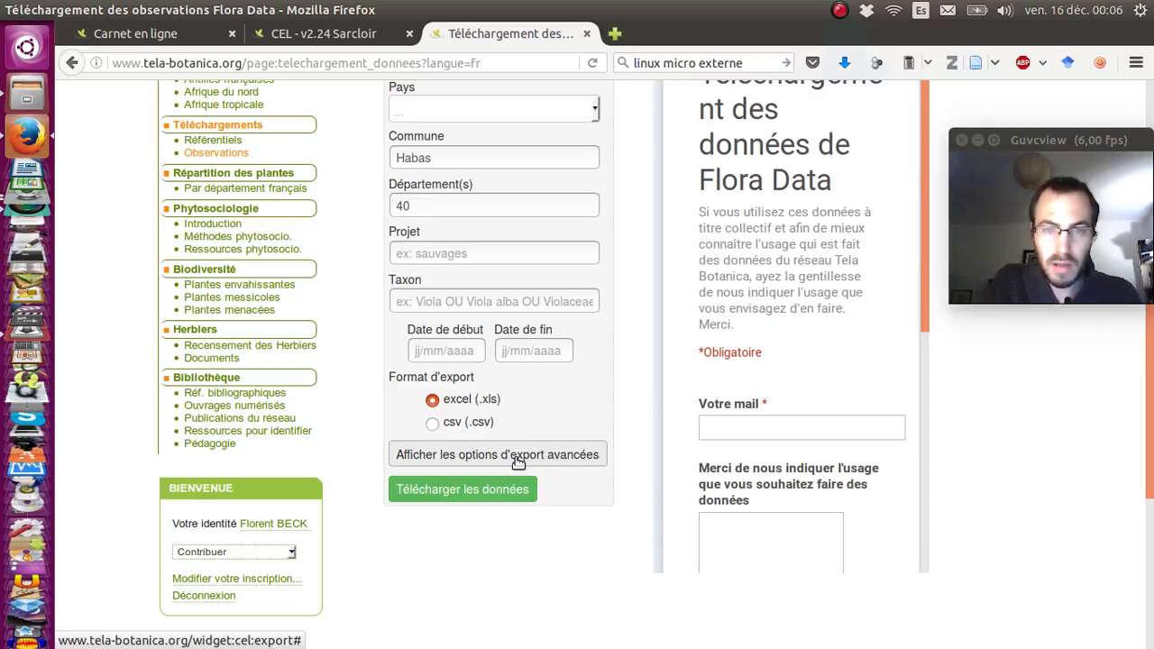
left_click(521, 458)
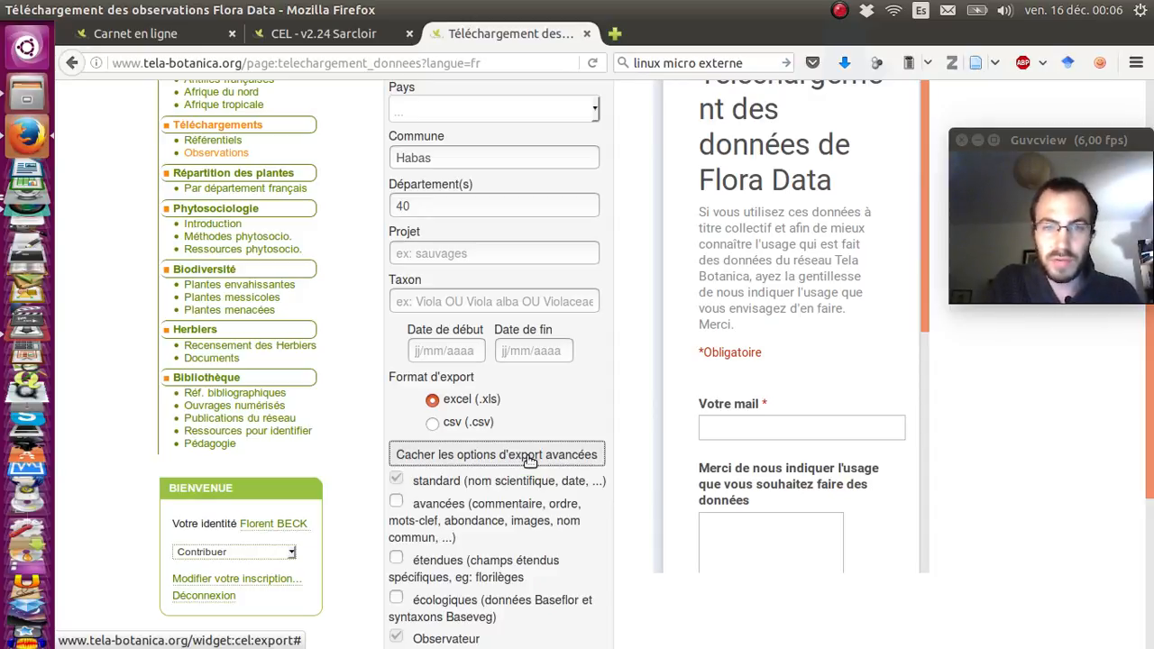
scroll(557, 434, "down", 2)
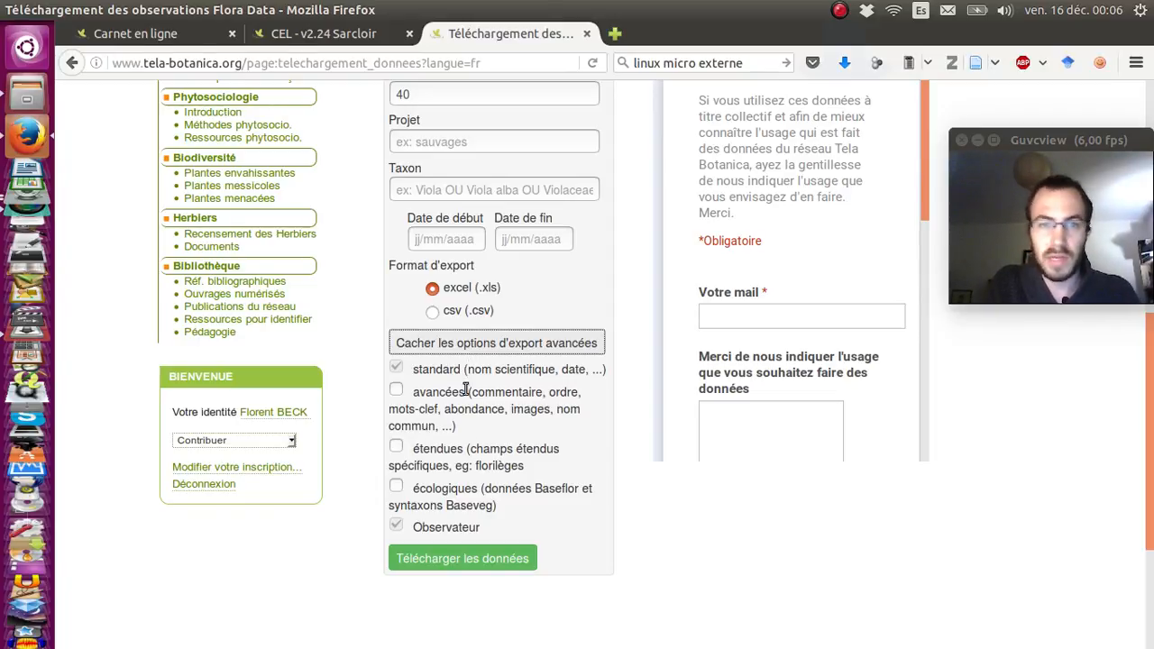
left_click(475, 559)
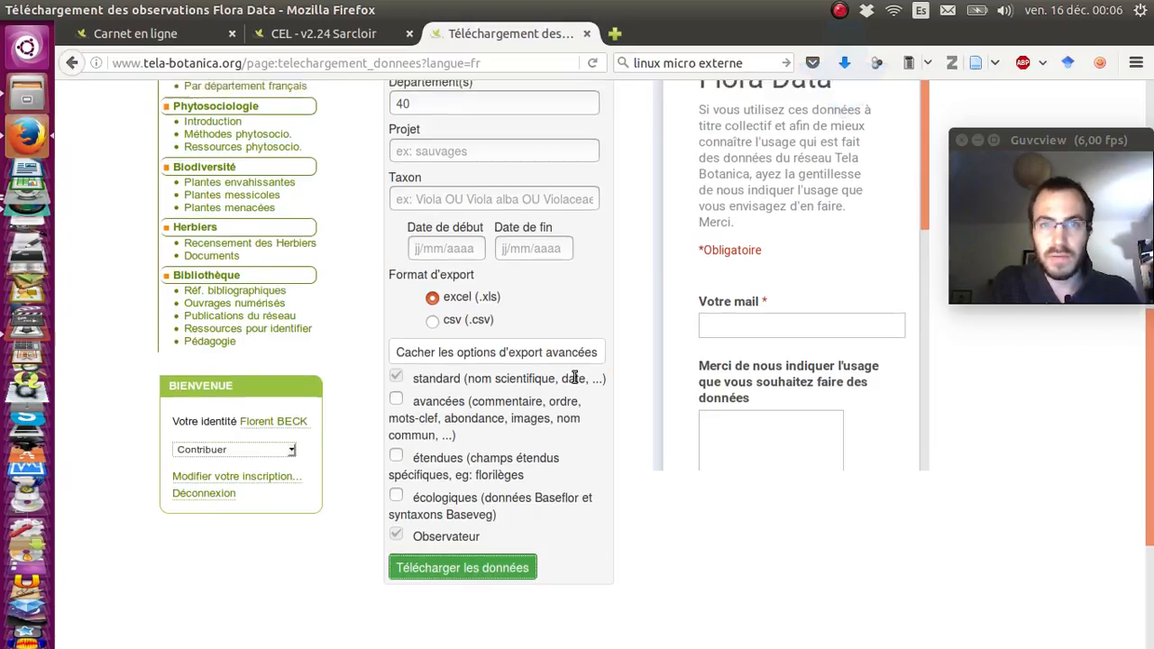
scroll(574, 378, "up", 3)
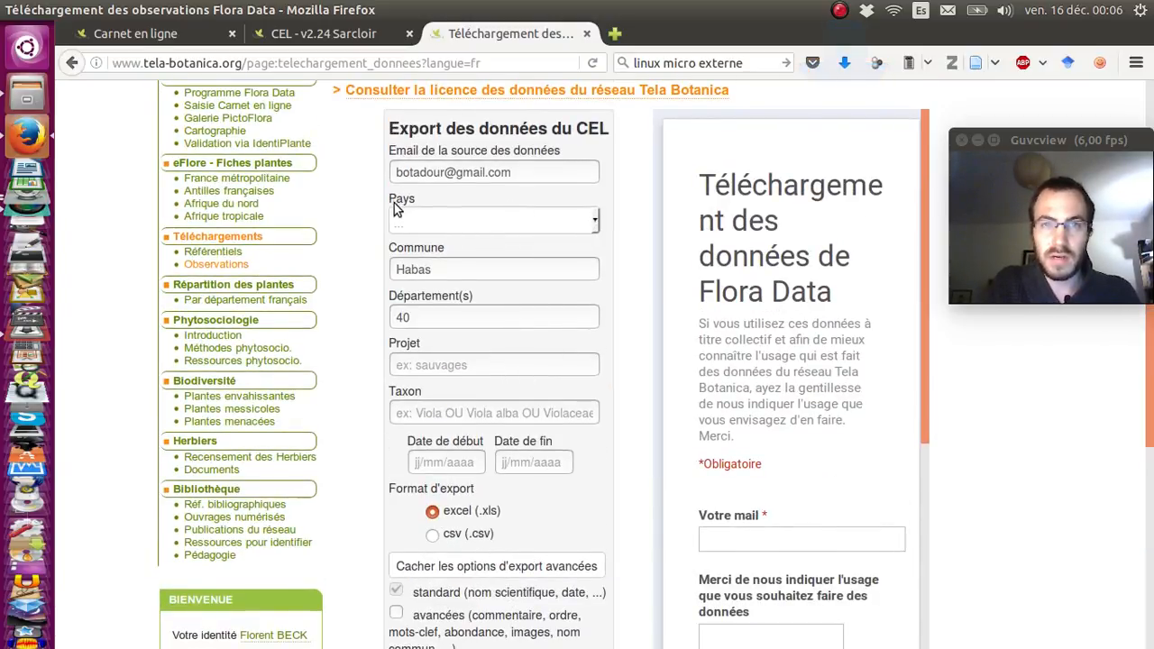
Open the downloaded cel_export.xls from the Téléchargements folder in LibreOffice Calc and check its Observateur column.
left_click(27, 96)
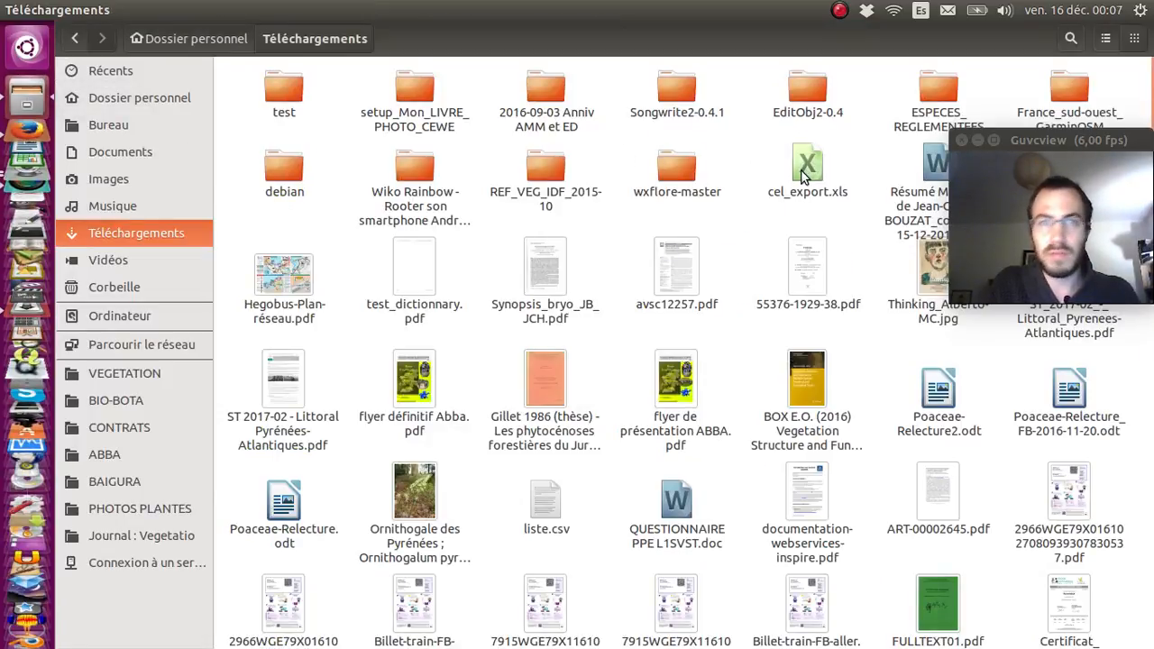
double_click(803, 168)
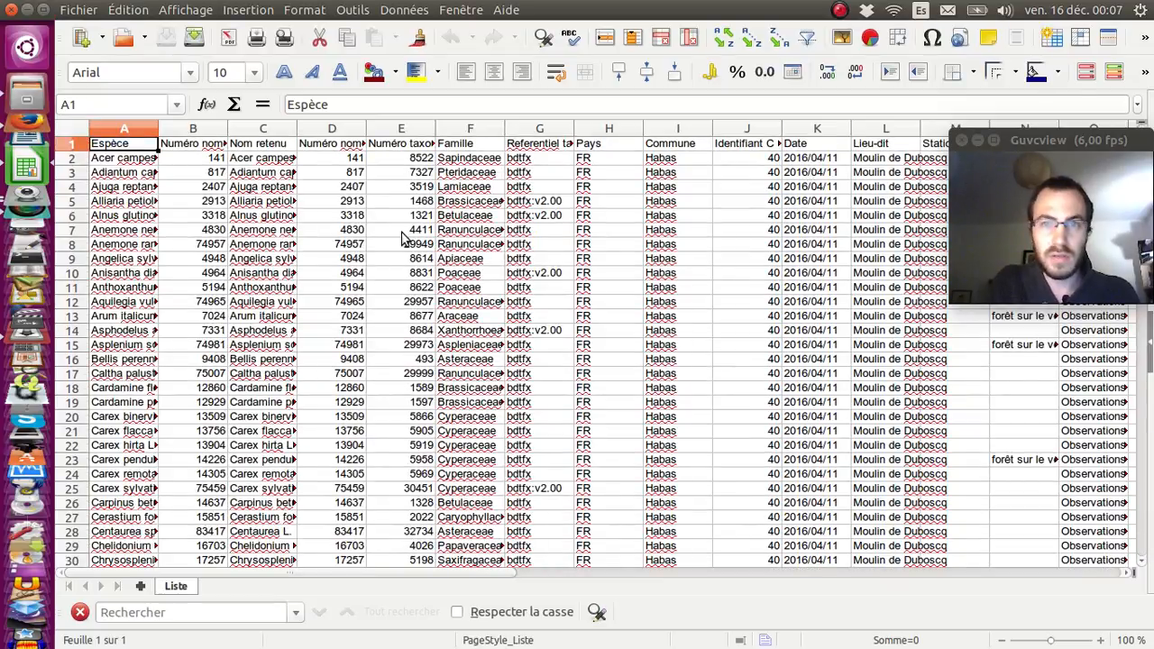
scroll(536, 225, "right", 5)
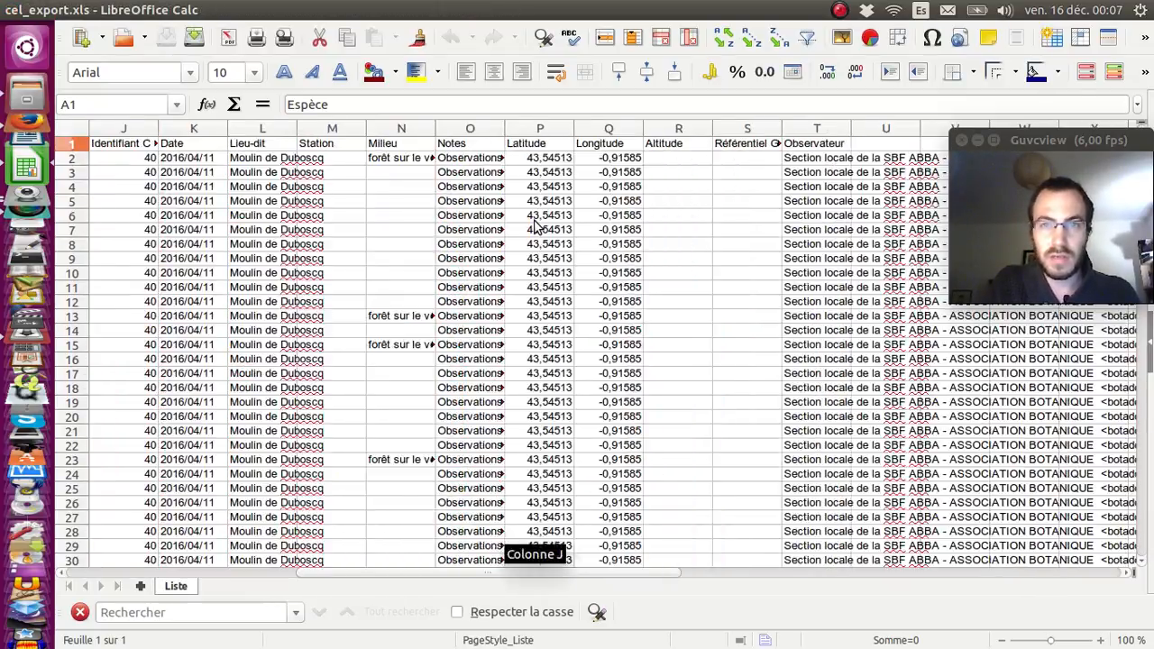
scroll(536, 226, "right", 3)
left_click(432, 160)
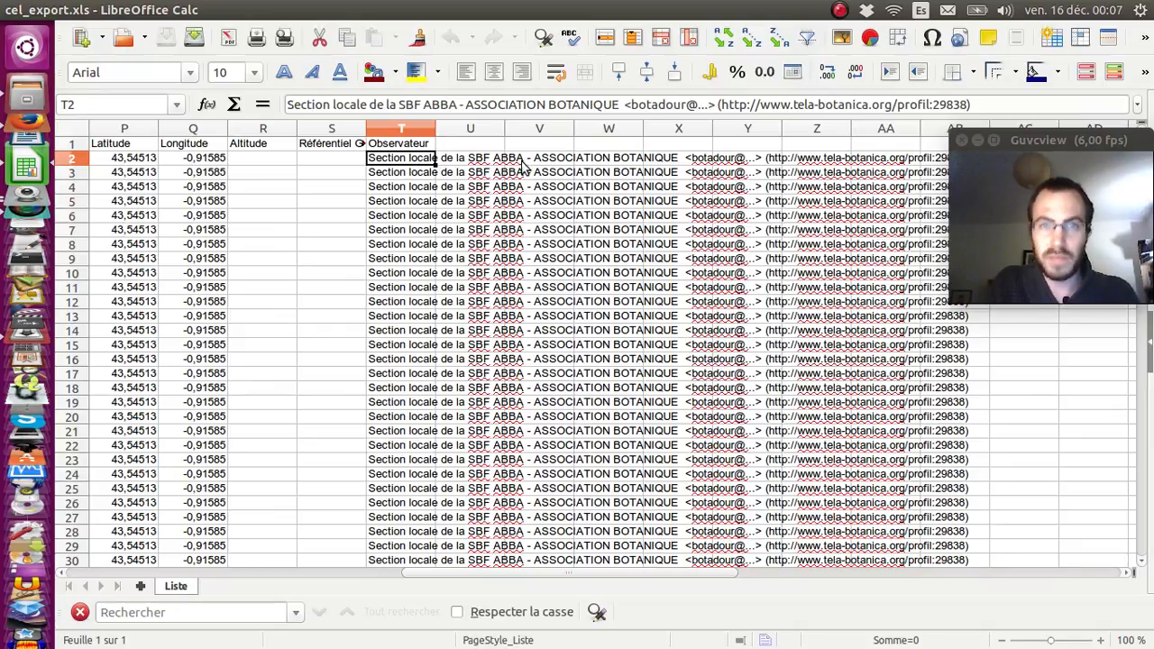
Check the Commune column of the exported observations against the Habas filter.
scroll(419, 247, "left", 3)
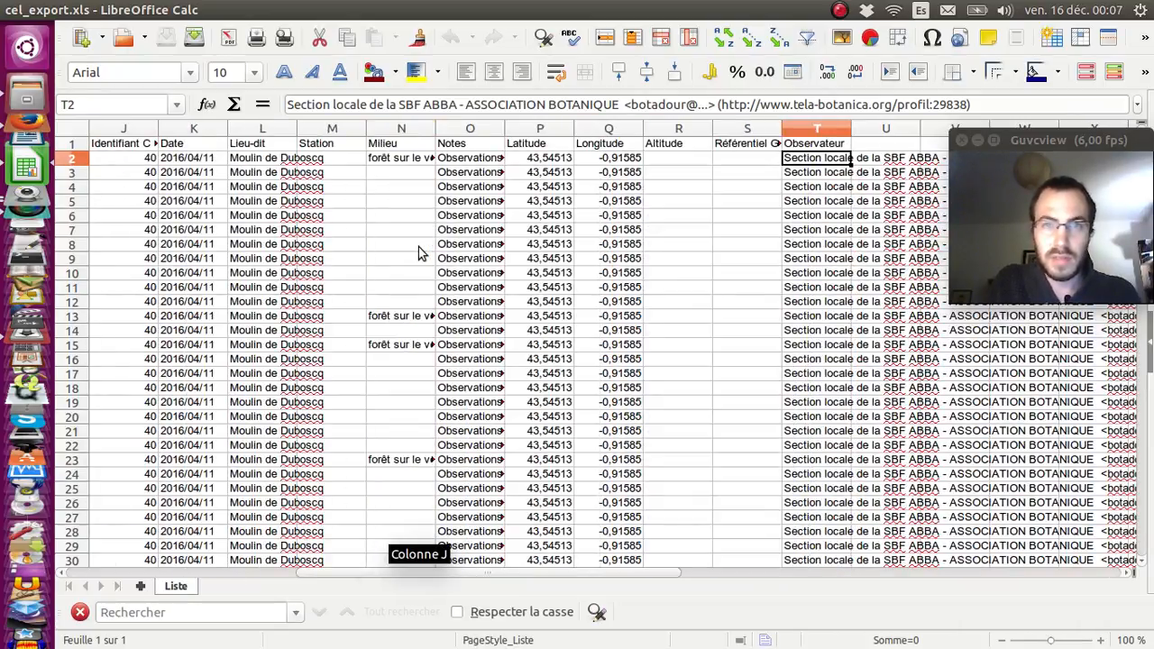
scroll(418, 247, "left", 3)
left_click(269, 161)
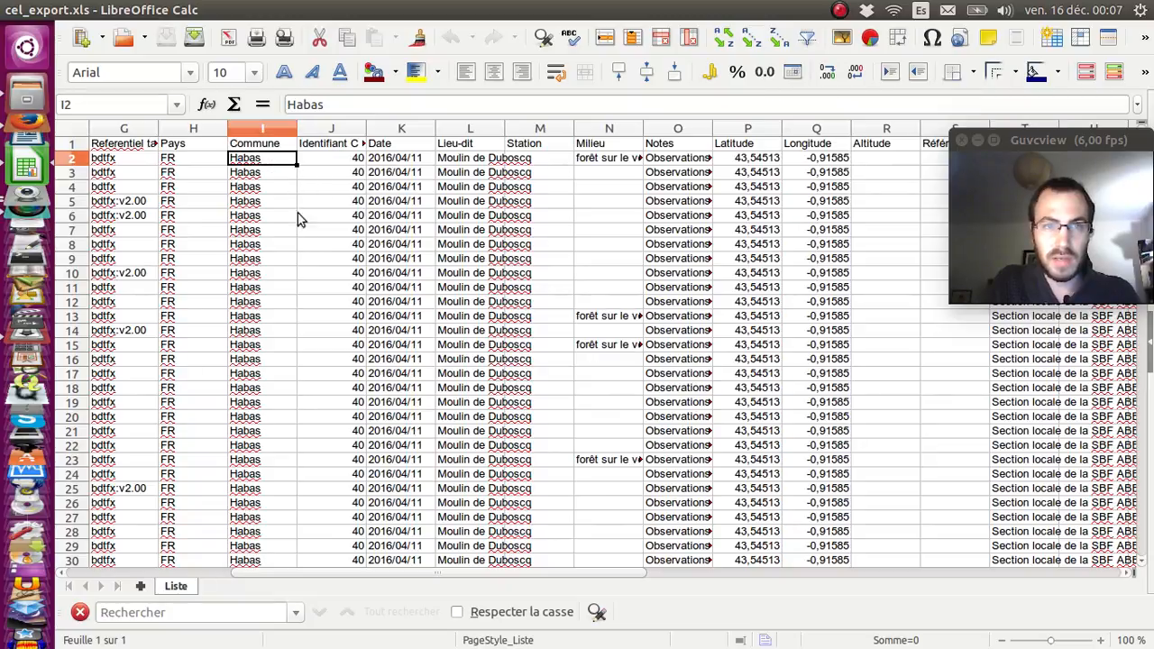
Look through the Espèce column down to the last exported observation, and close the spreadsheet.
scroll(308, 247, "left", 3)
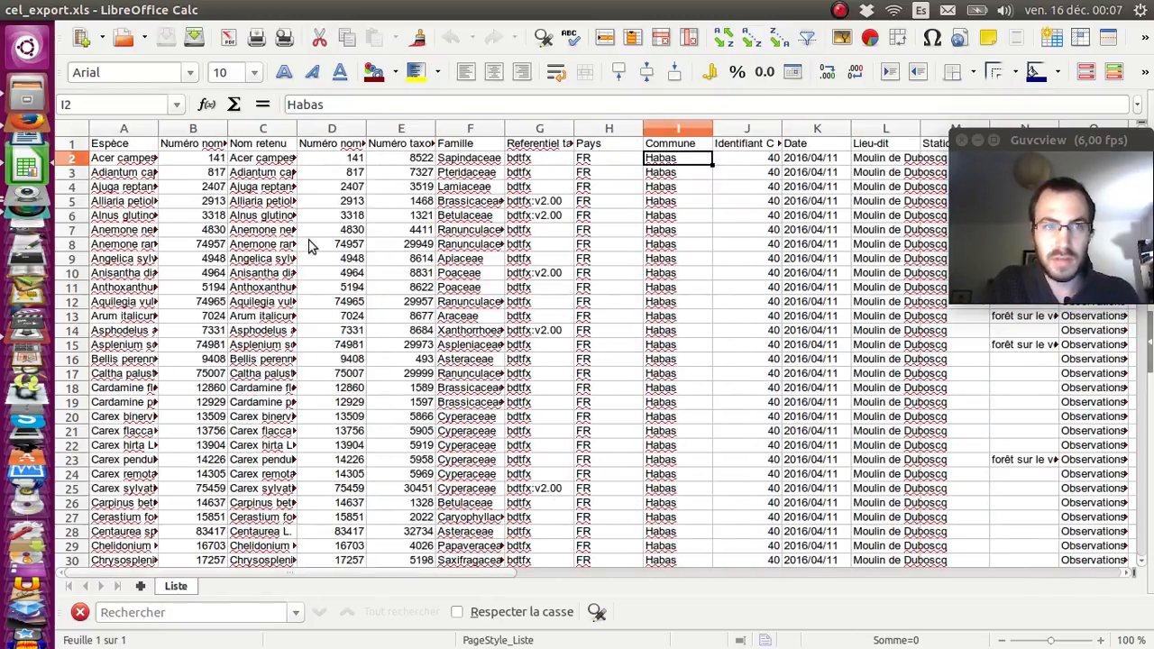
left_click(118, 190)
scroll(118, 200, "down", 20)
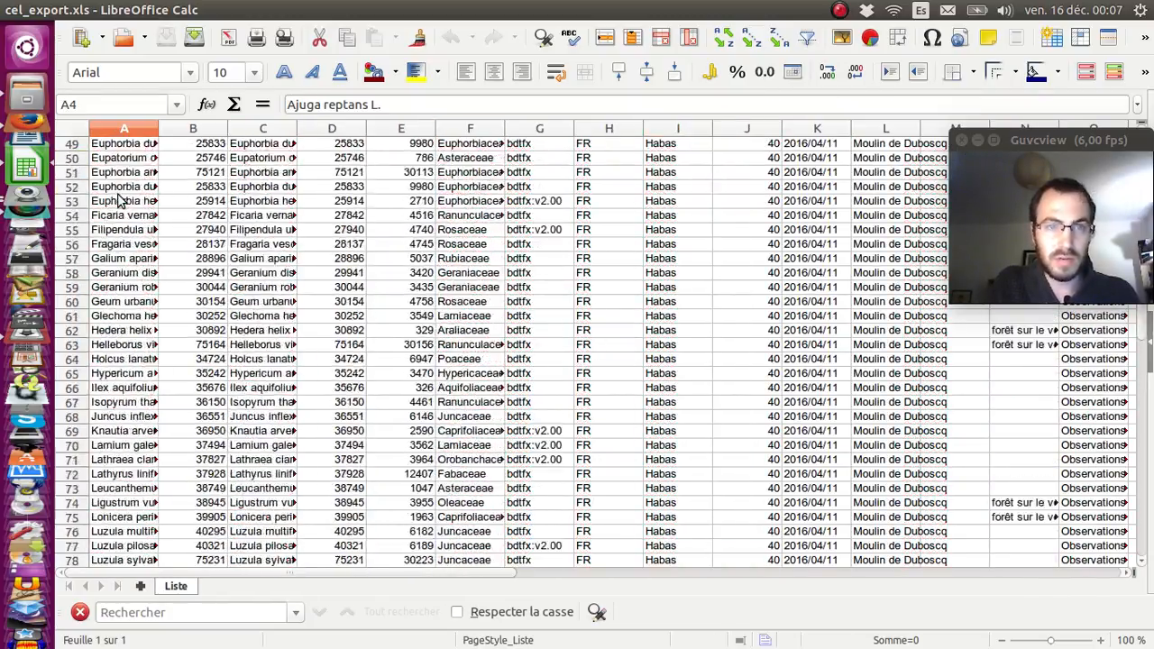
scroll(118, 200, "down", 6)
scroll(118, 200, "up", 3)
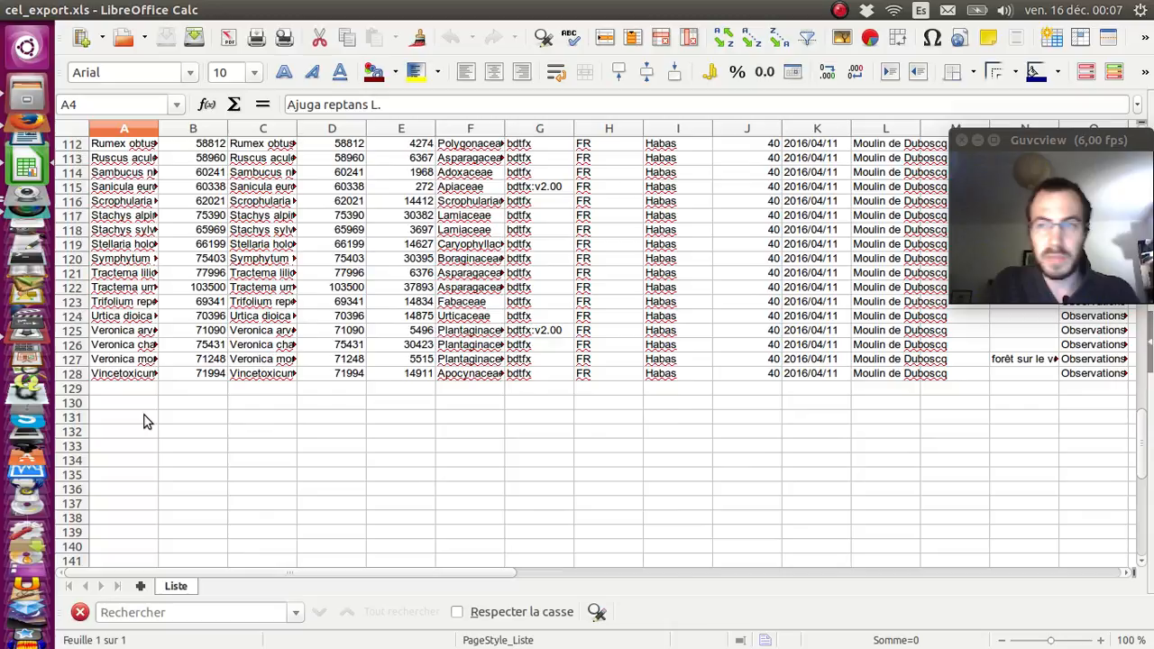
scroll(144, 421, "up", 20)
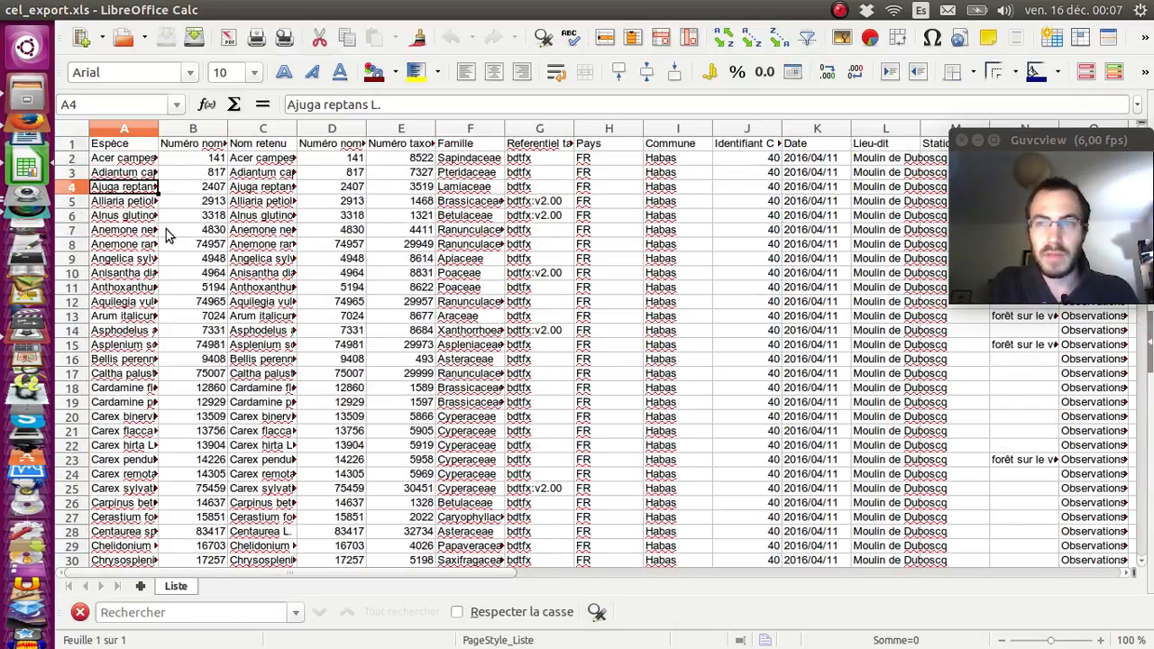
left_click(13, 12)
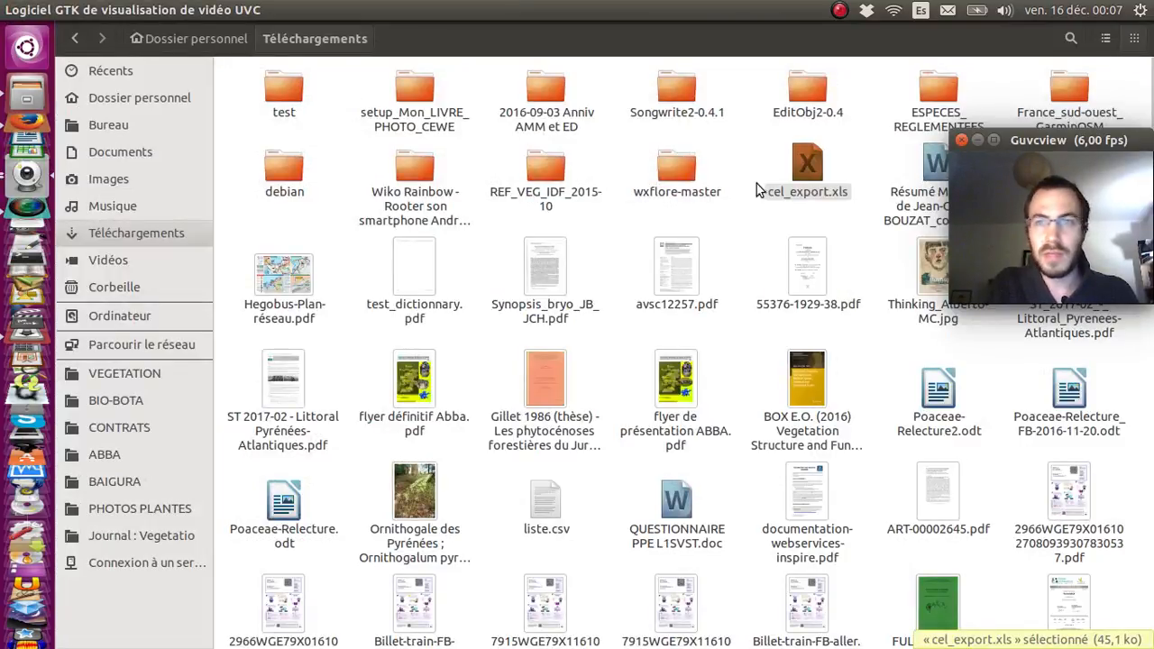
left_click(831, 153)
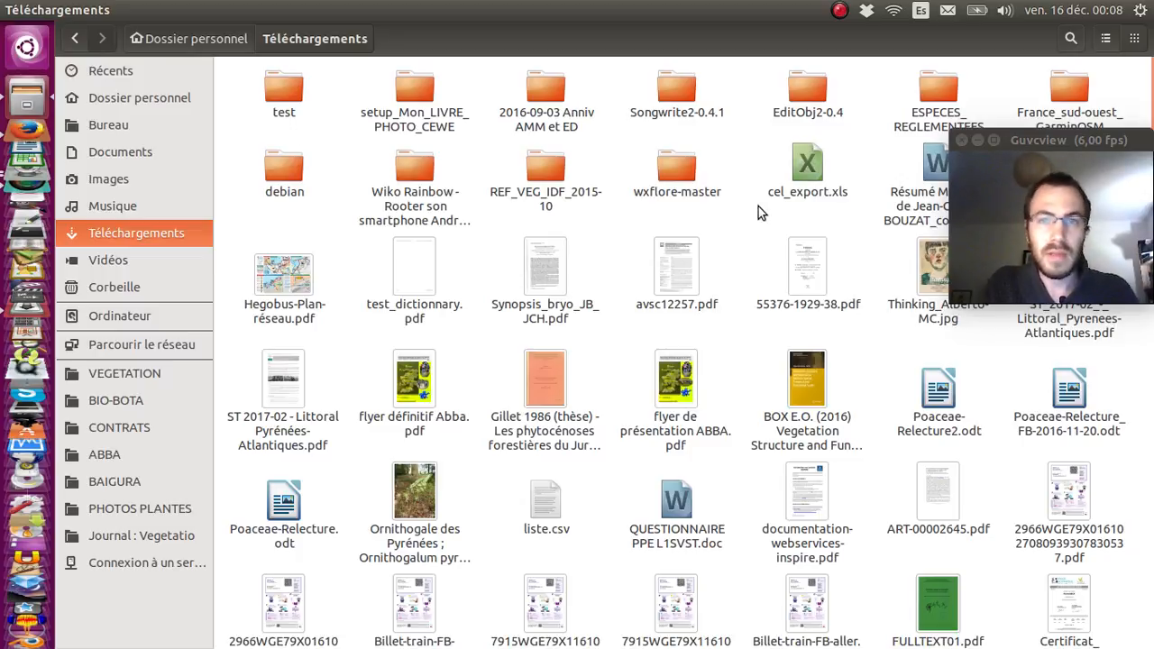
left_click(843, 192)
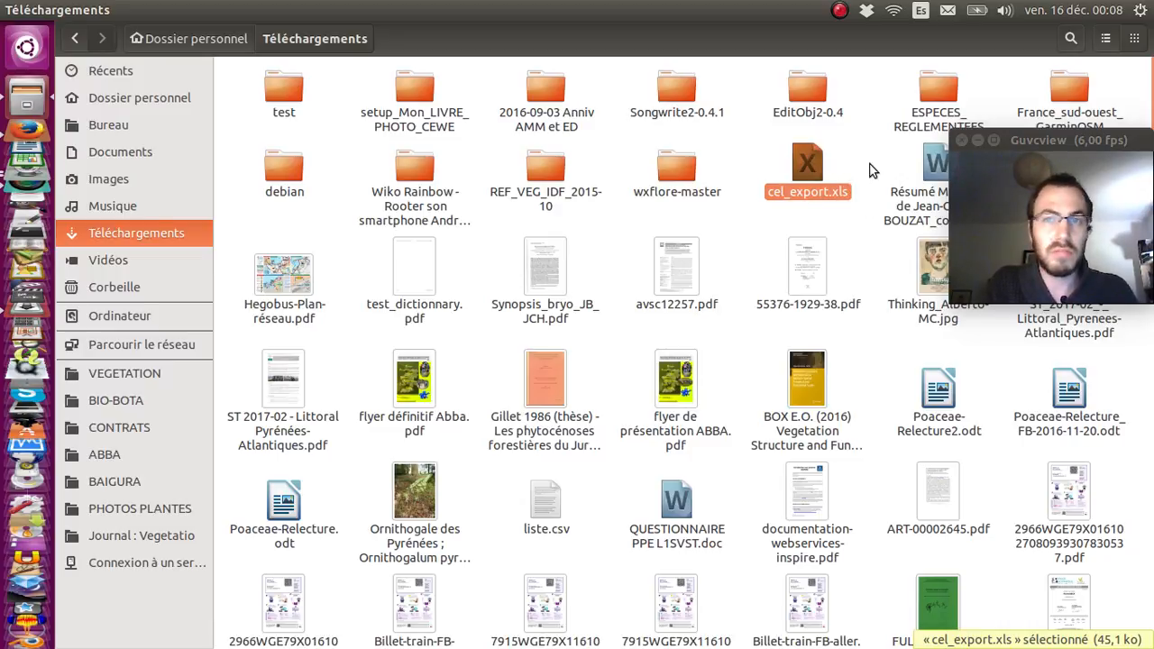
left_click(867, 167)
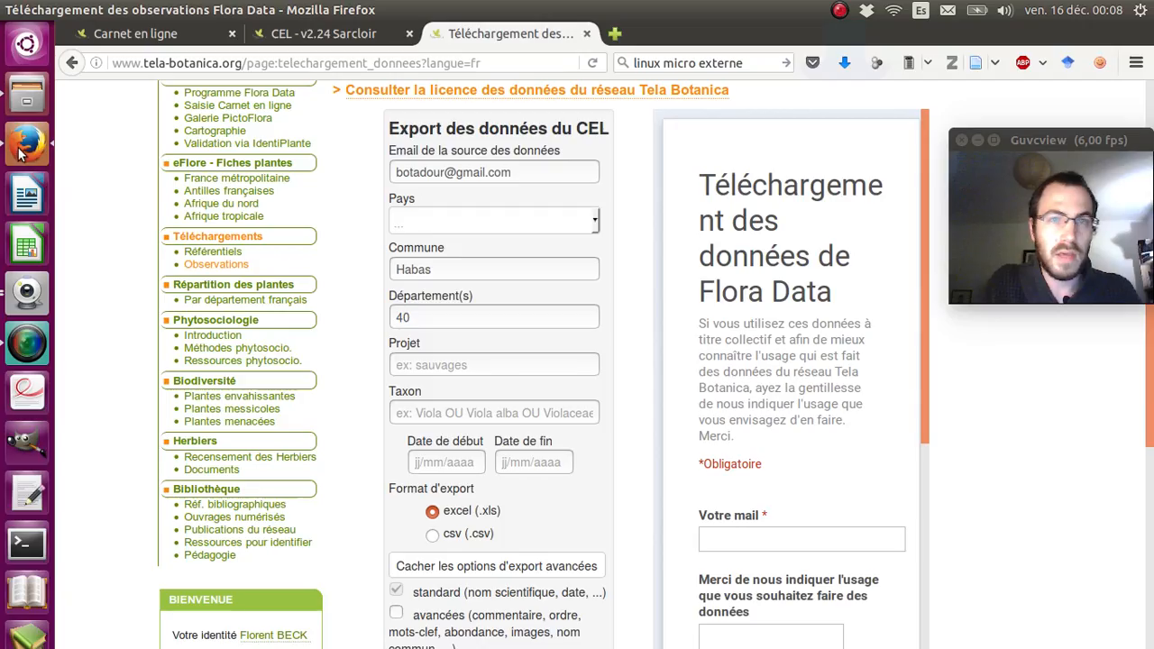
Switch back to the Flora Data download page in Firefox and read the form asking for an email and the intended data use.
left_click(24, 135)
scroll(631, 195, "up", 3)
scroll(631, 195, "down", 5)
scroll(631, 194, "up", 1)
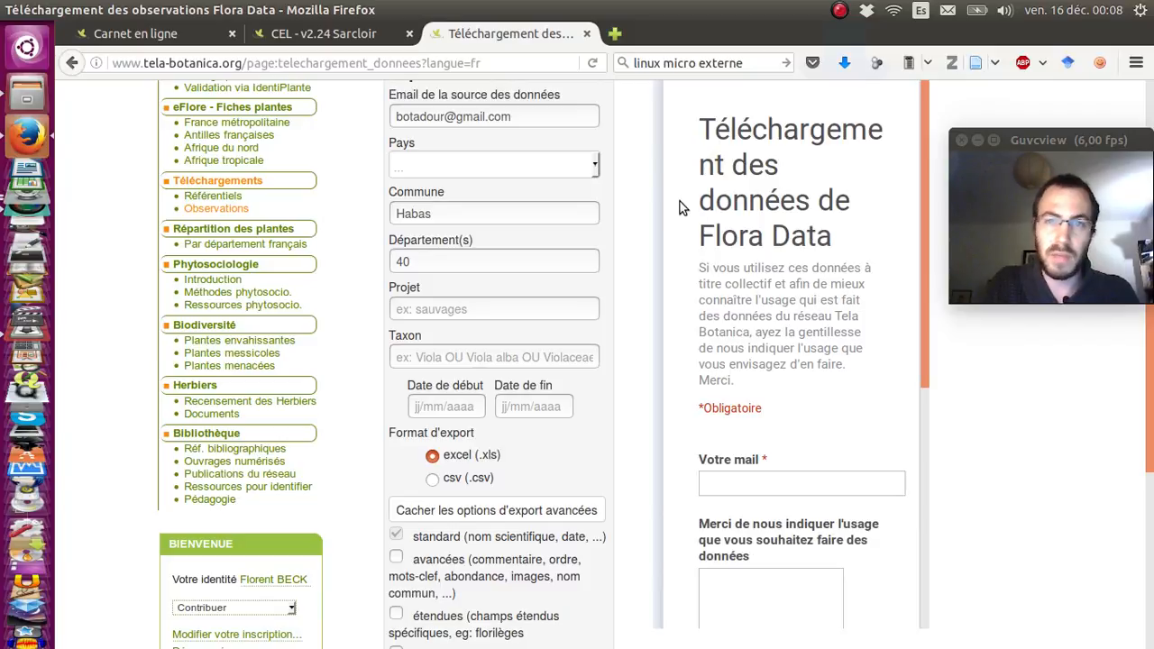
scroll(679, 201, "down", 3)
scroll(680, 207, "down", 3)
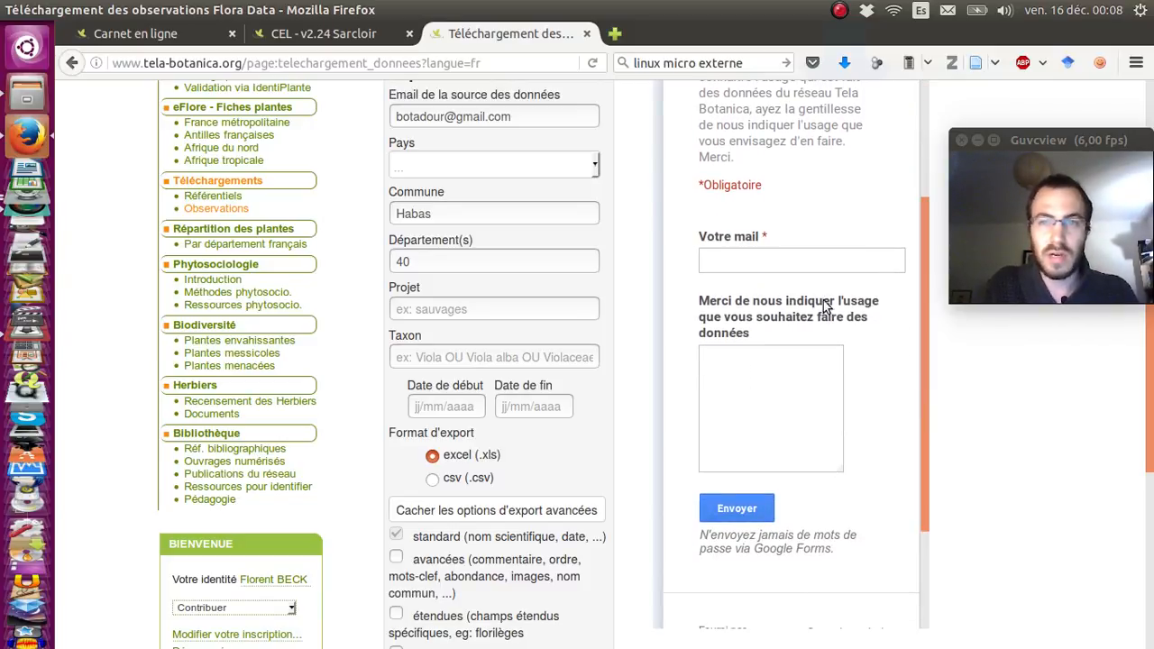
scroll(877, 392, "down", 3)
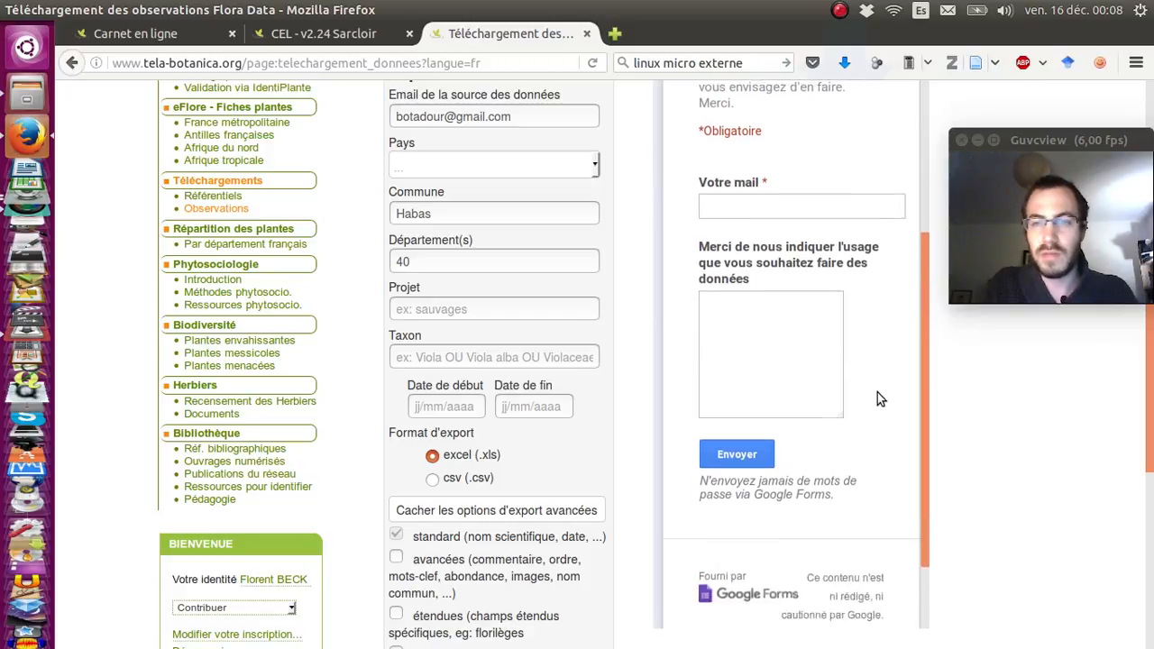
scroll(877, 392, "up", 4)
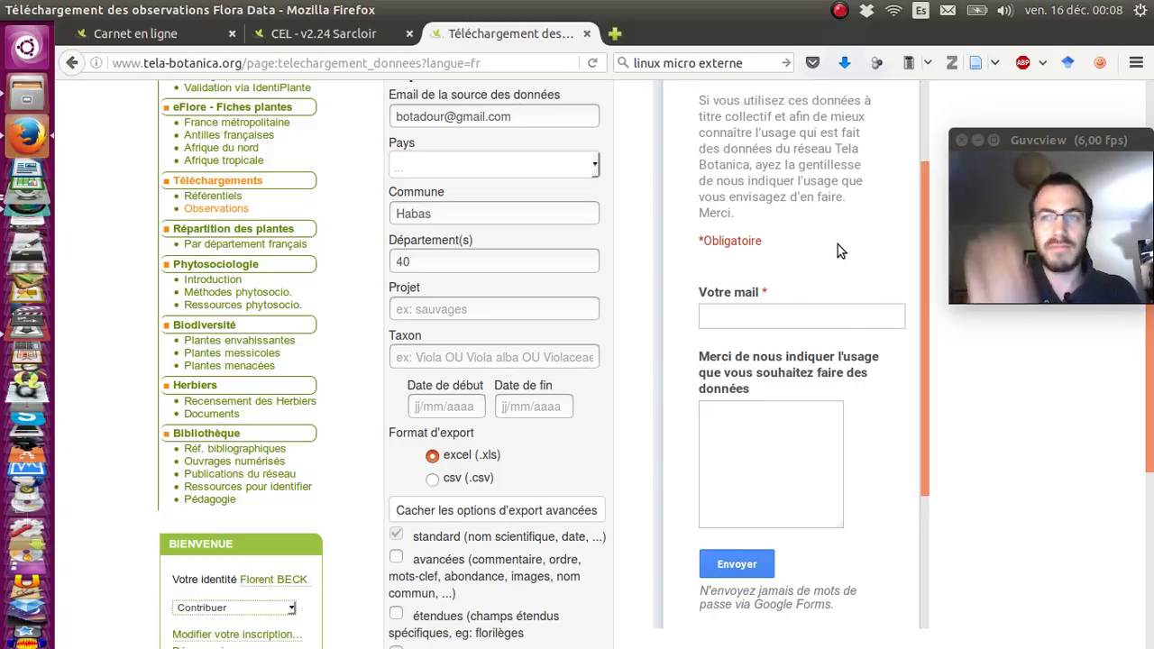
left_click(839, 10)
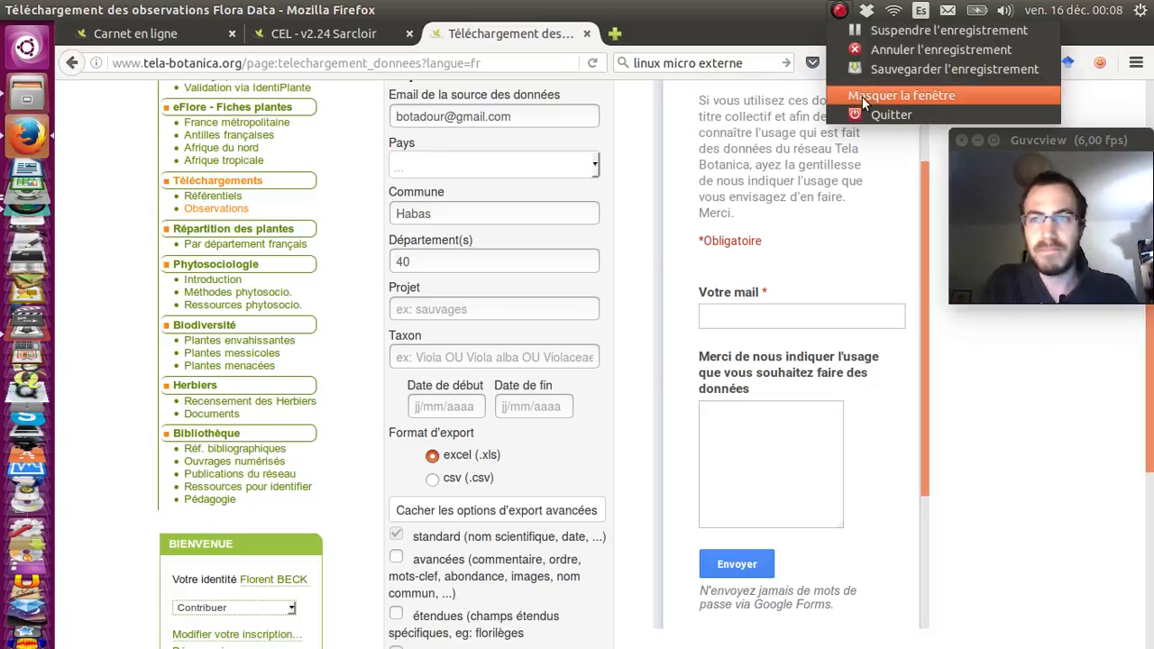